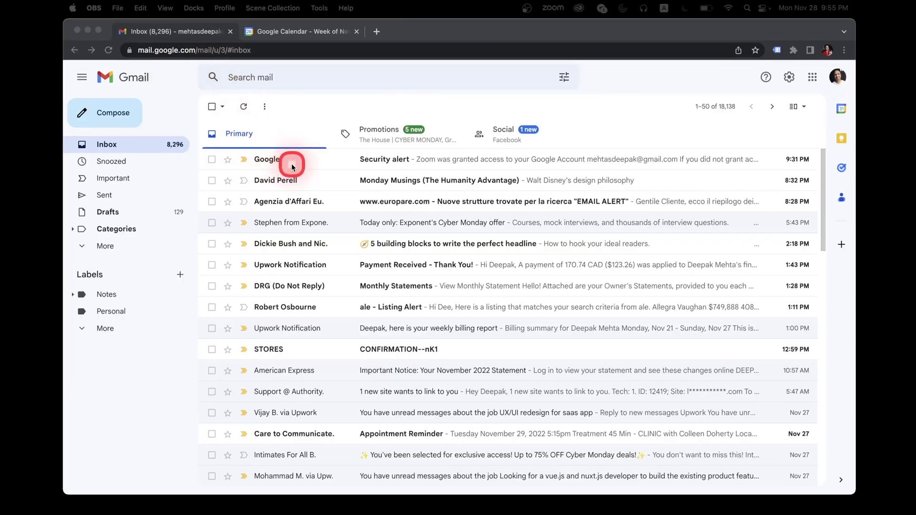
# - Switch Chrome to the Google Calendar week of Nov 27 – Dec 3, 2022
pyautogui.click(289, 31)
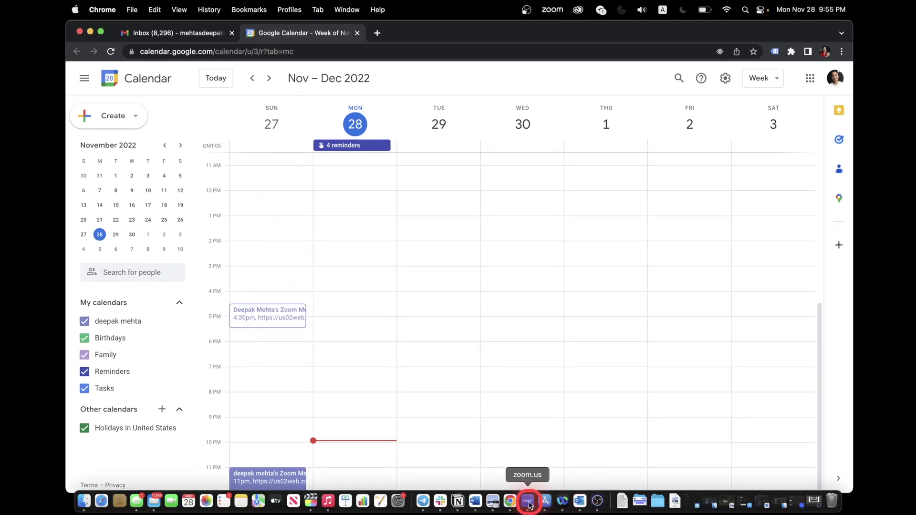
# - Bring the Zoom desktop app forward and show its Mail inbox with the Google emails
pyautogui.click(527, 500)
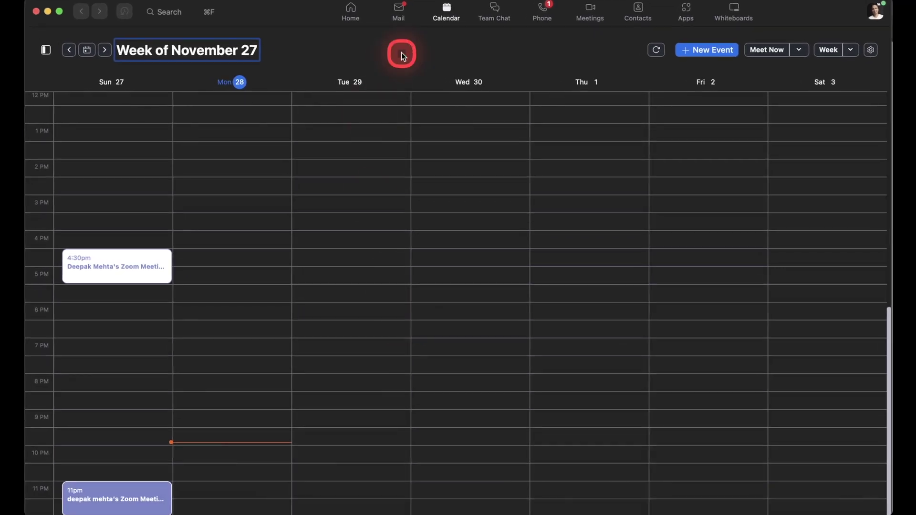
pyautogui.click(387, 22)
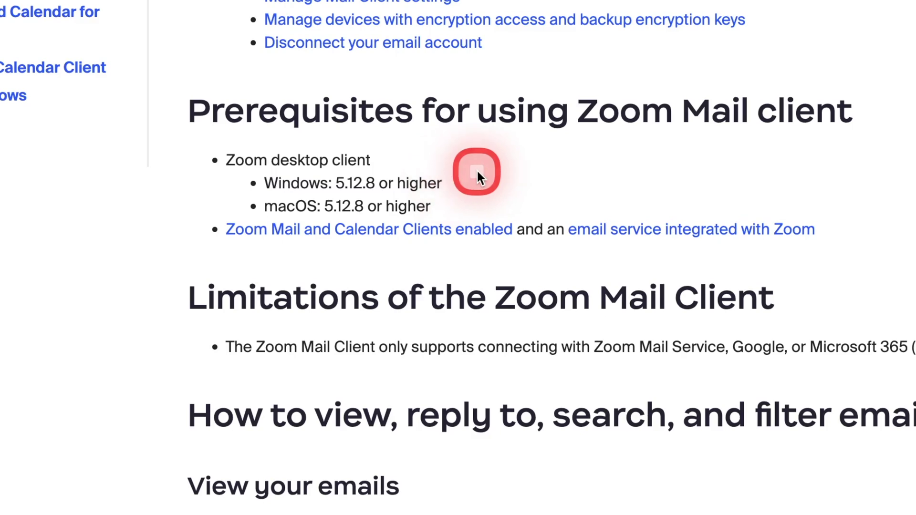
# - Scroll the support article to the Prerequisites for enabling Zoom Mail and Calendar section
pyautogui.scroll(1, 476, 167)
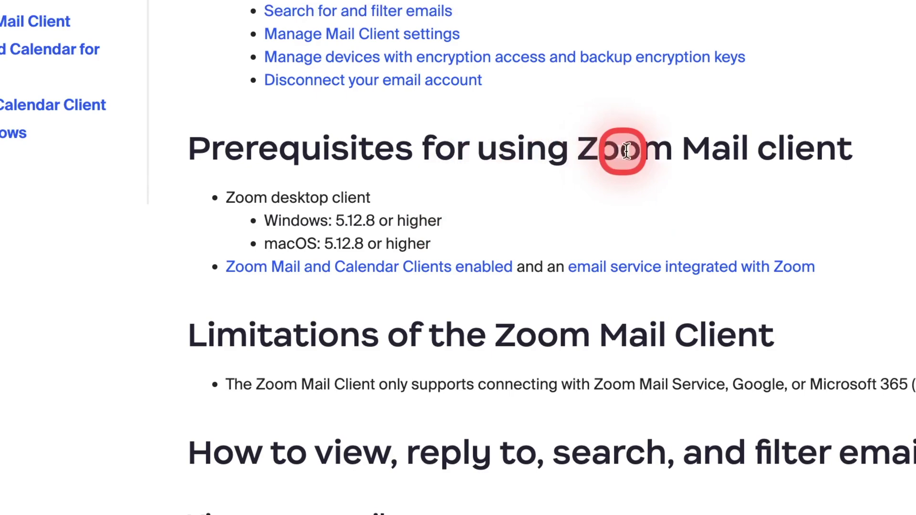
pyautogui.scroll(1, 719, 180)
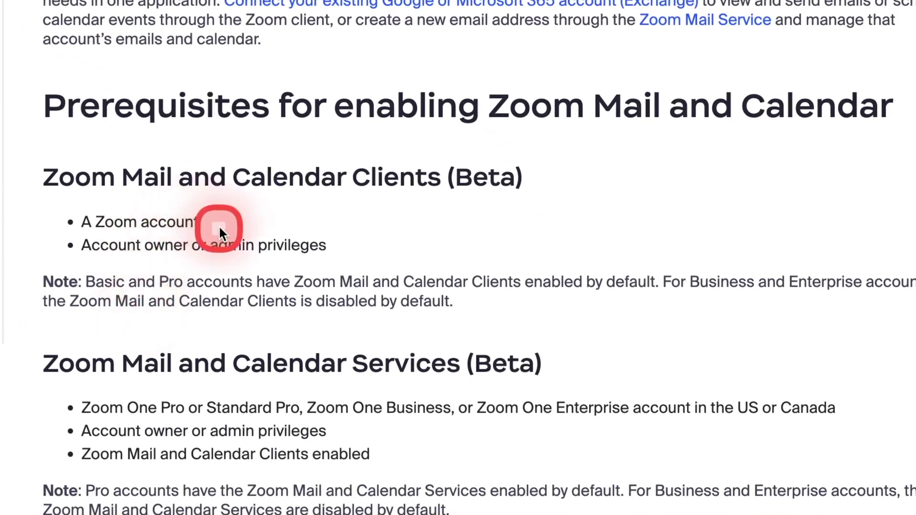
pyautogui.moveTo(220, 229); pyautogui.dragTo(96, 222)
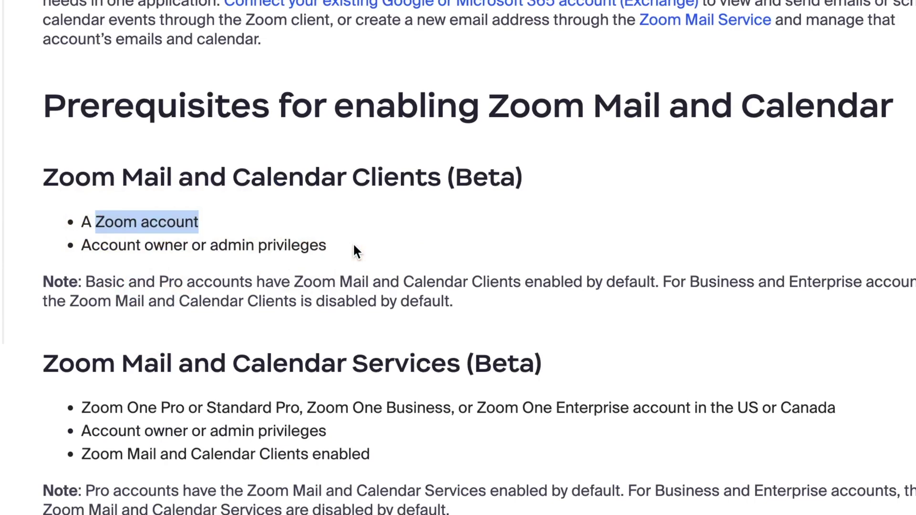
pyautogui.scroll(-1, 353, 242)
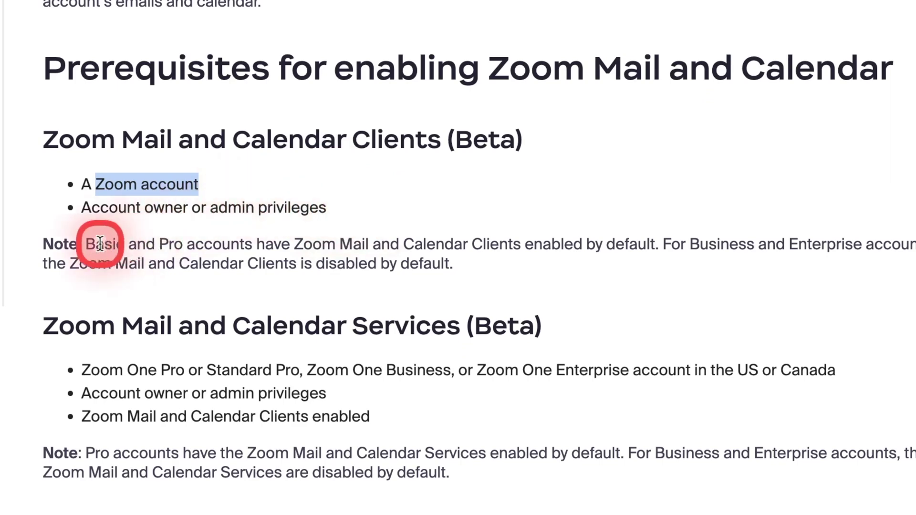
pyautogui.moveTo(86, 244); pyautogui.dragTo(285, 240)
pyautogui.click(399, 209)
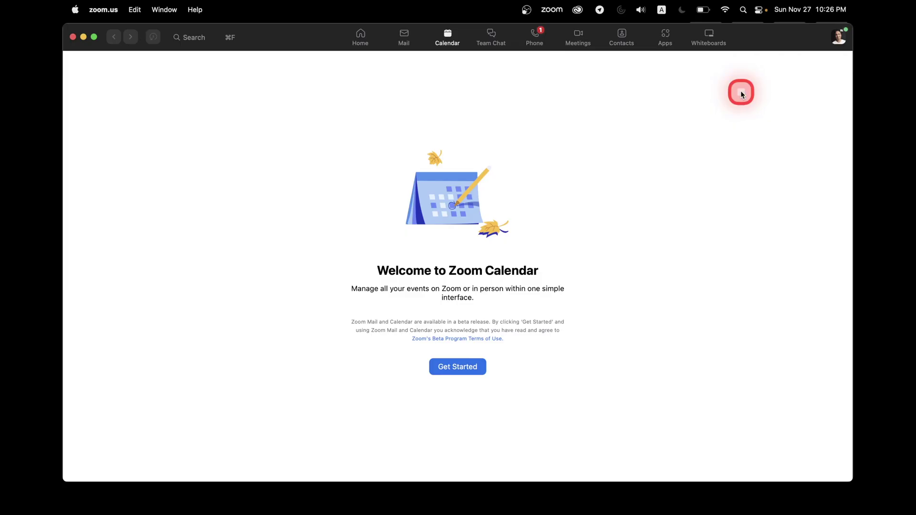
# - Check the account menu, then move between Mail and Calendar, ending on Welcome to Zoom Mail
pyautogui.click(840, 38)
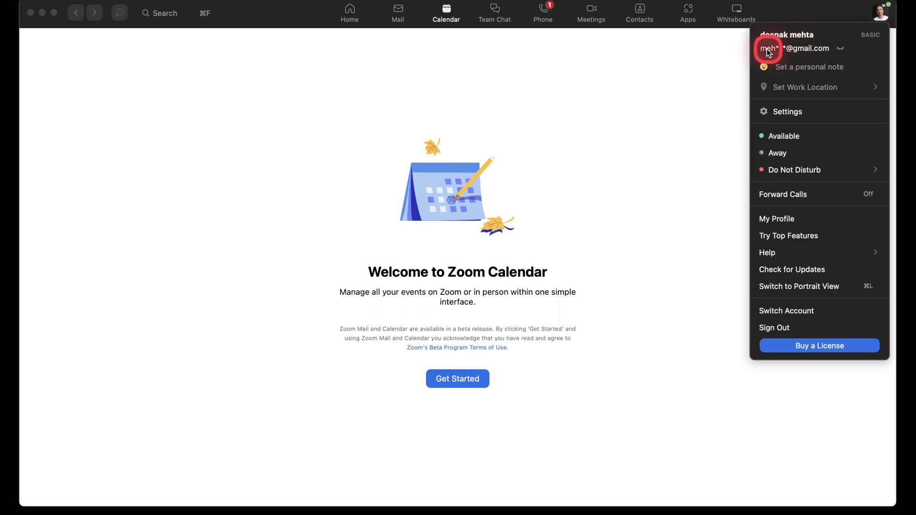
pyautogui.click(615, 80)
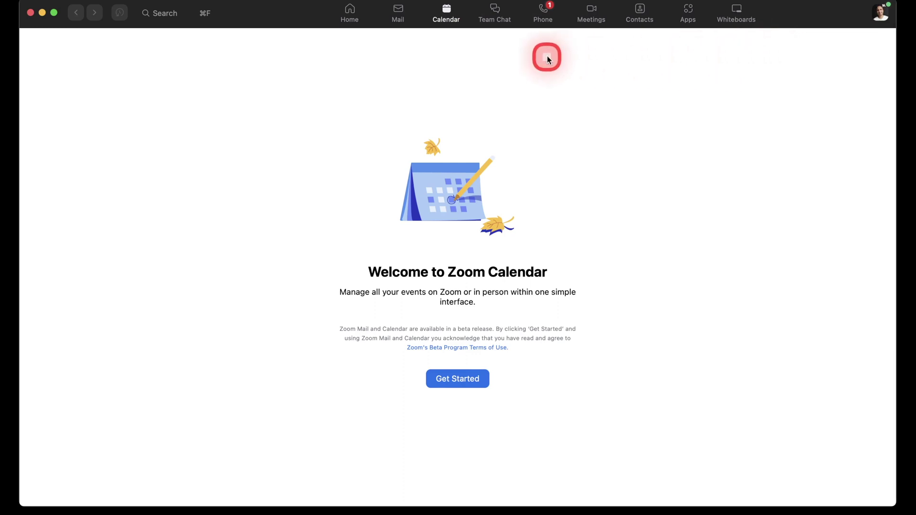
pyautogui.click(400, 14)
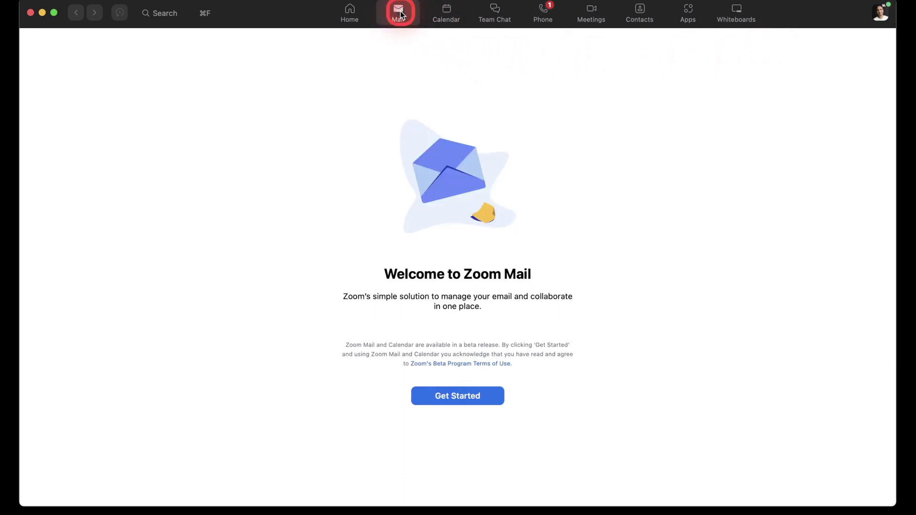
pyautogui.click(442, 12)
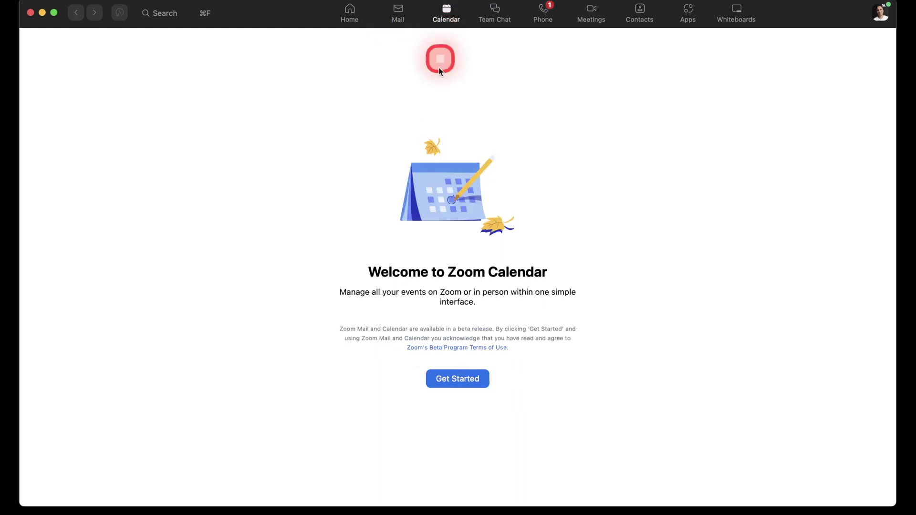
pyautogui.click(399, 14)
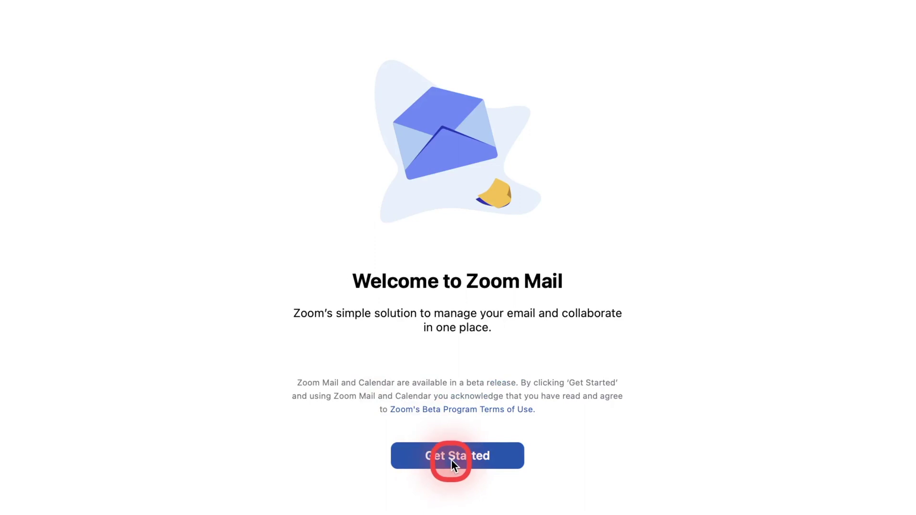
# - Begin Zoom Mail setup, dismiss the Pro upgrade prompt with Maybe Later, and choose Sign in with Google
pyautogui.click(451, 459)
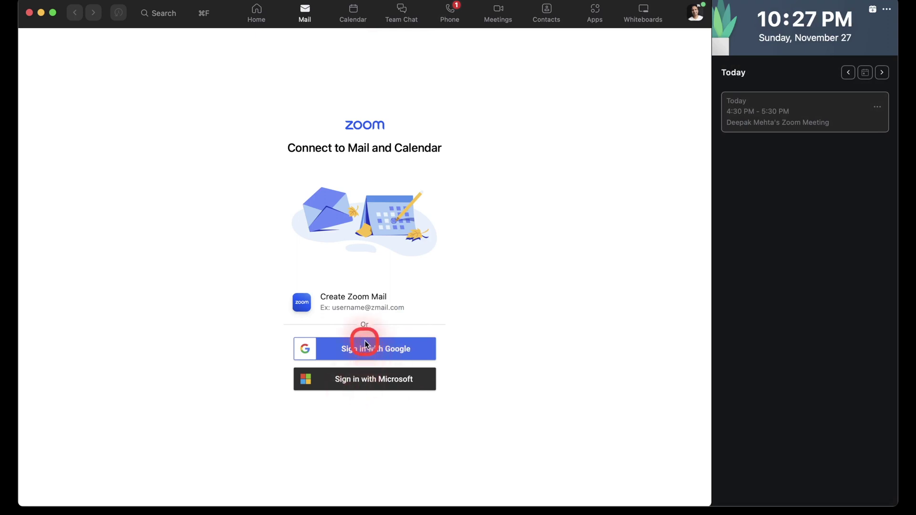
pyautogui.click(369, 296)
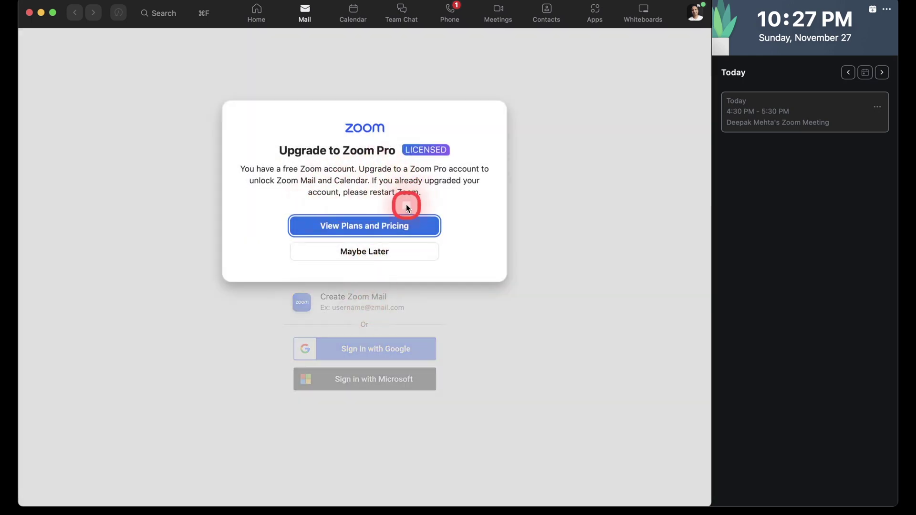
pyautogui.click(382, 256)
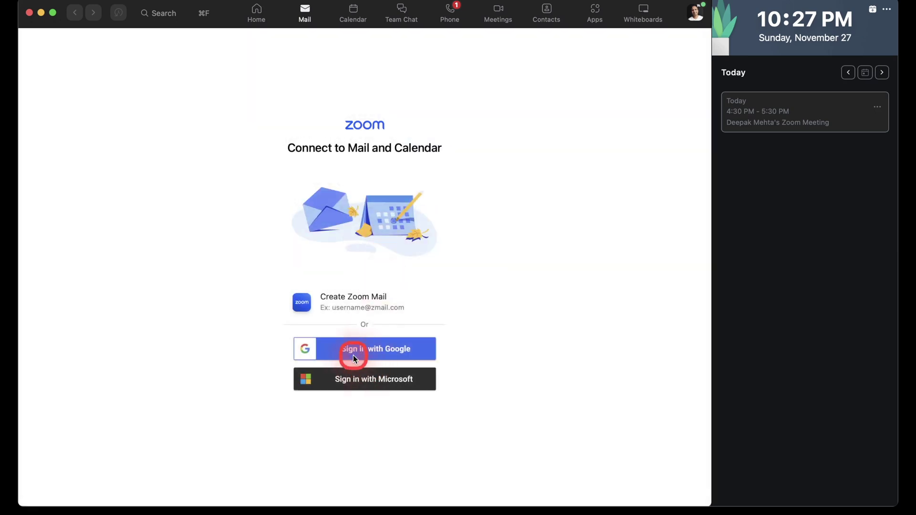
pyautogui.click(376, 349)
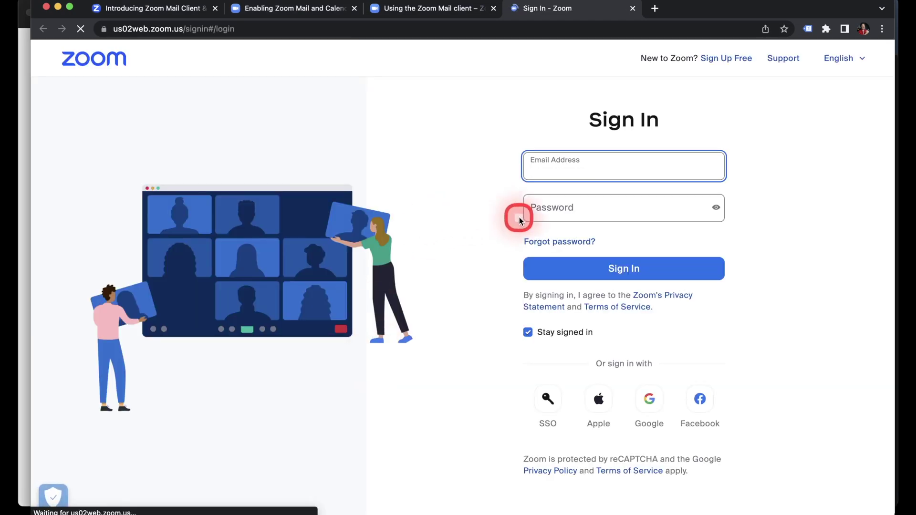
# - Sign in with the Google account and add Mail Read and Write permissions to the service selection
pyautogui.click(650, 405)
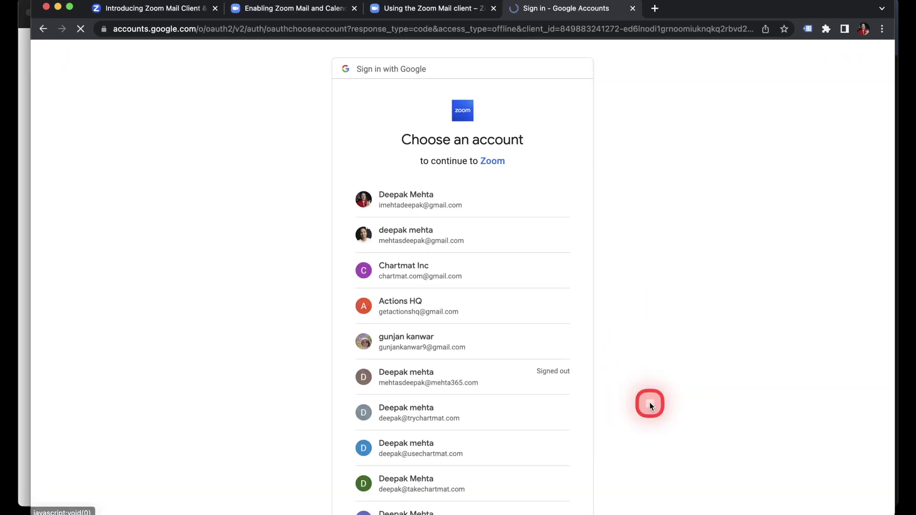
pyautogui.click(422, 241)
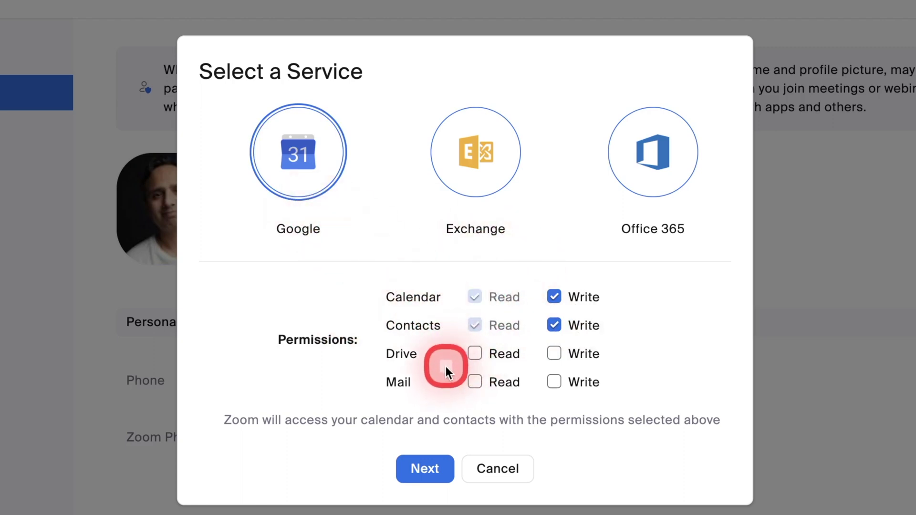
pyautogui.click(475, 383)
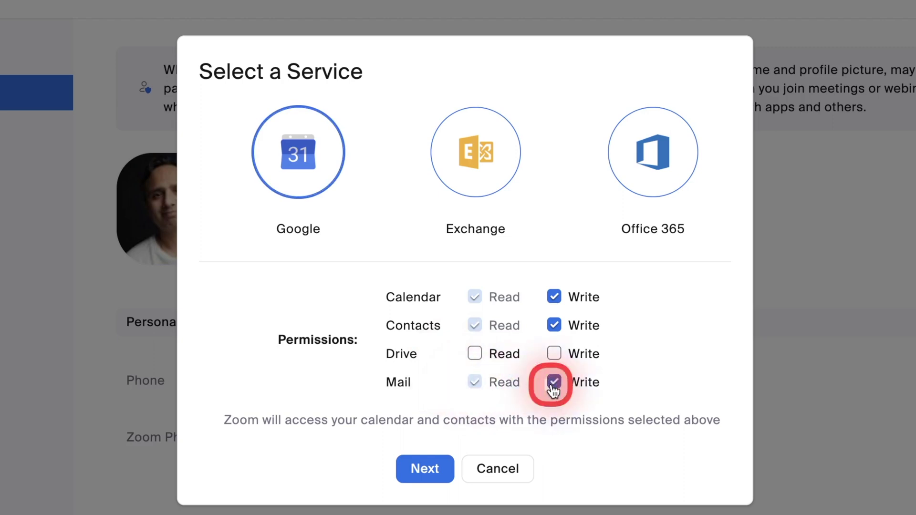
pyautogui.click(469, 358)
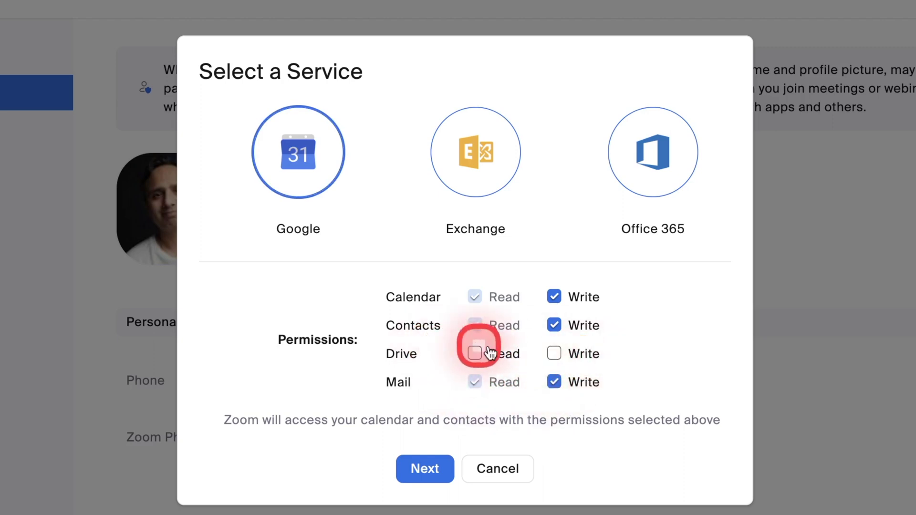
pyautogui.click(434, 470)
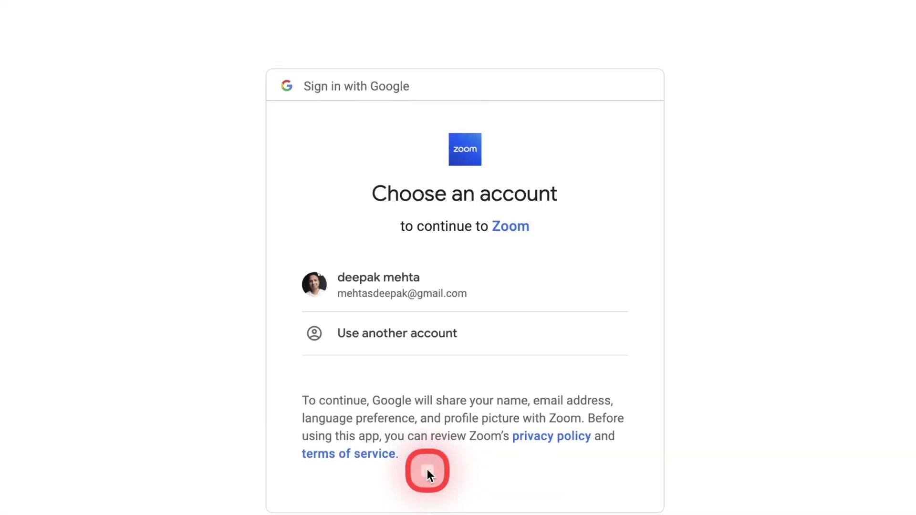
# - Choose the Google account, grant Zoom all Calendar and Gmail access, and allow opening zoom.us
pyautogui.click(412, 288)
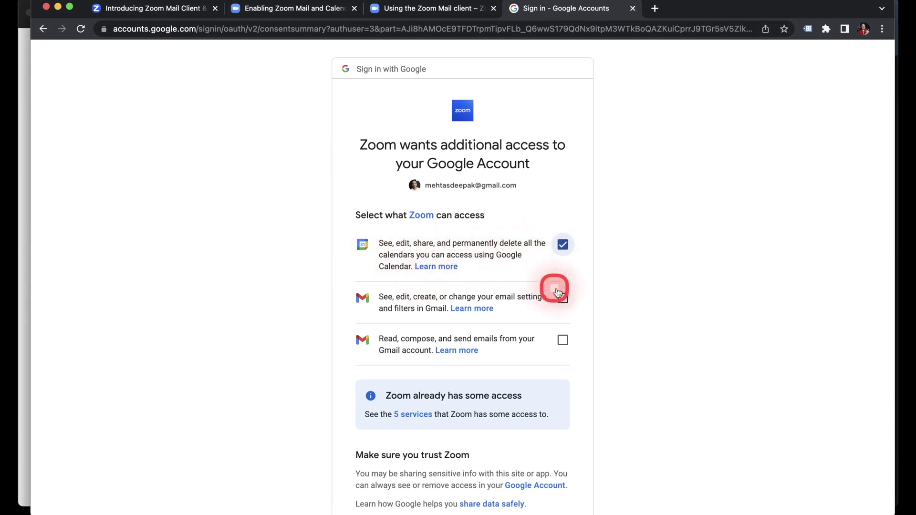
pyautogui.click(561, 343)
pyautogui.scroll(-3, 581, 386)
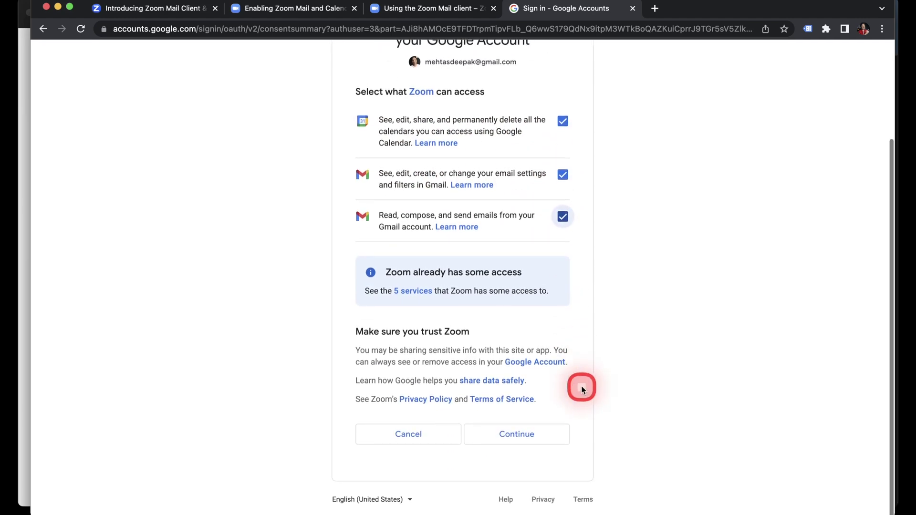
pyautogui.click(501, 436)
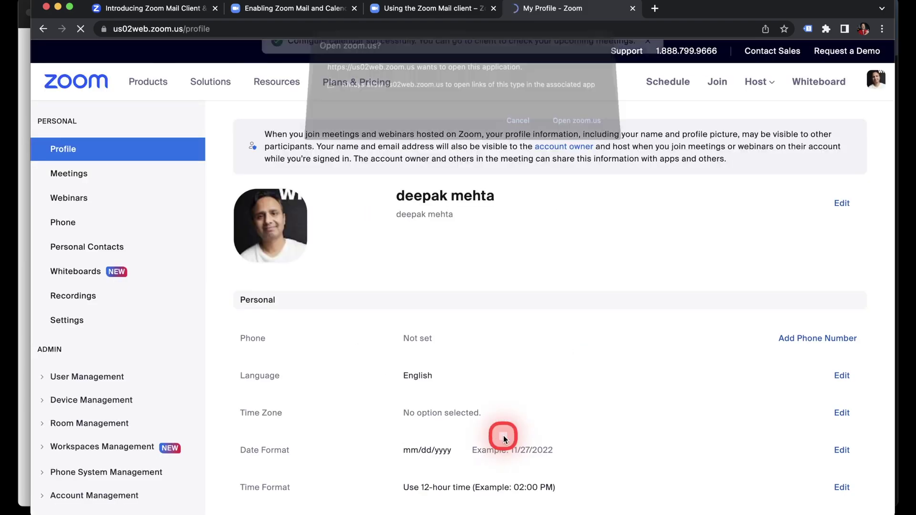
pyautogui.click(585, 138)
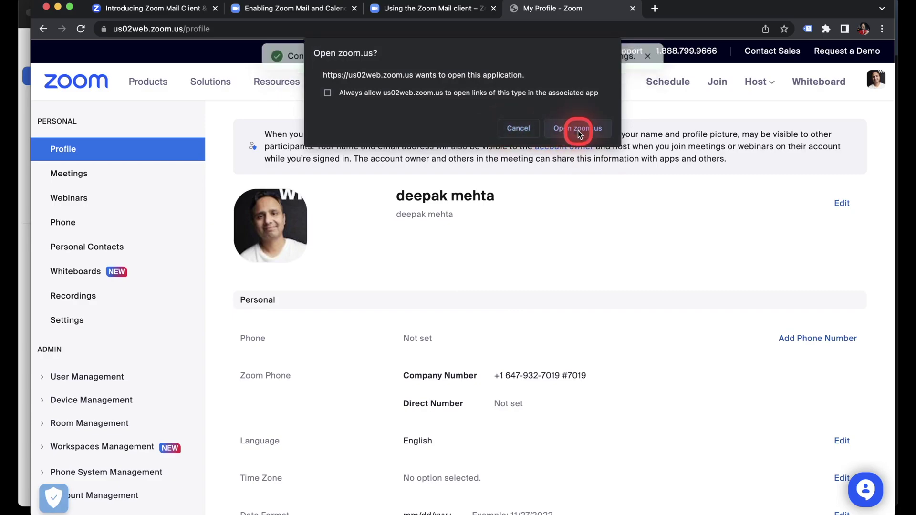
# - Return to the Zoom app and view the connected Gmail inbox from the top
pyautogui.click(578, 130)
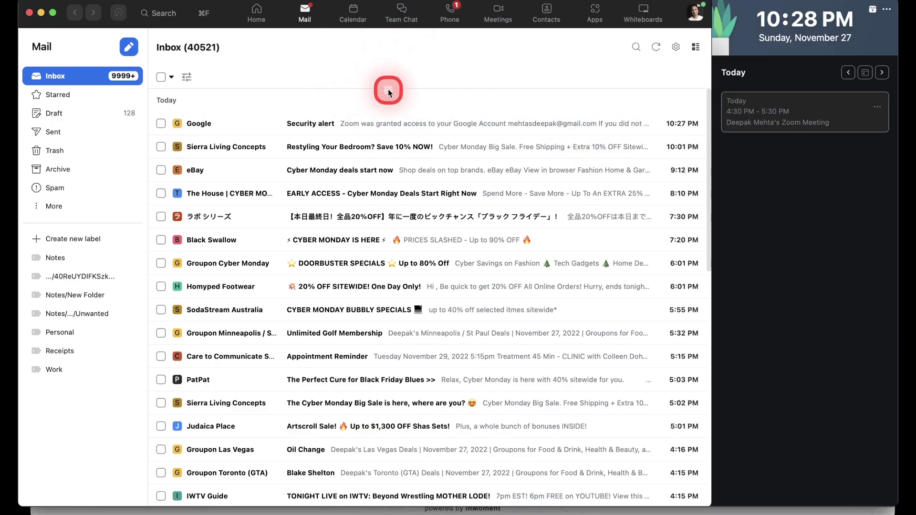
pyautogui.scroll(-3, 260, 264)
pyautogui.scroll(-3, 259, 264)
pyautogui.click(305, 14)
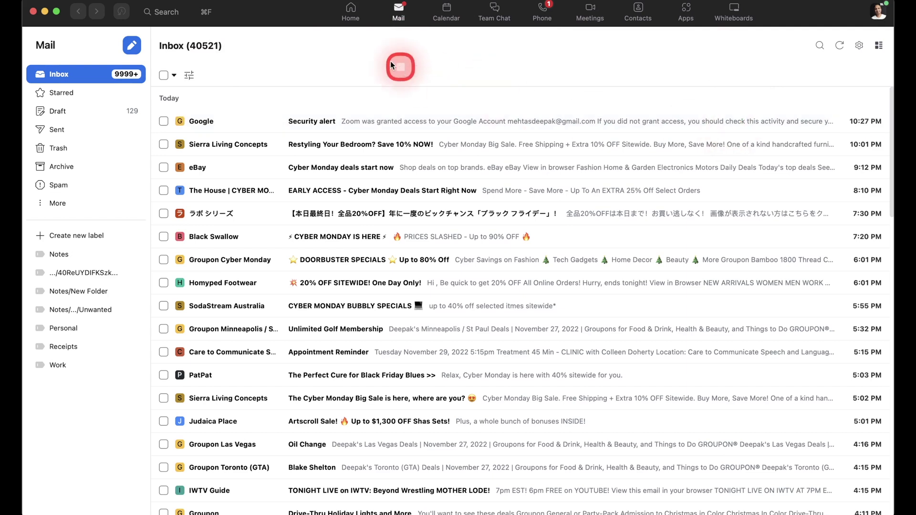
# - Send an email with subject 'Hi' and body 'test msg' to the Gmail contact
pyautogui.click(131, 46)
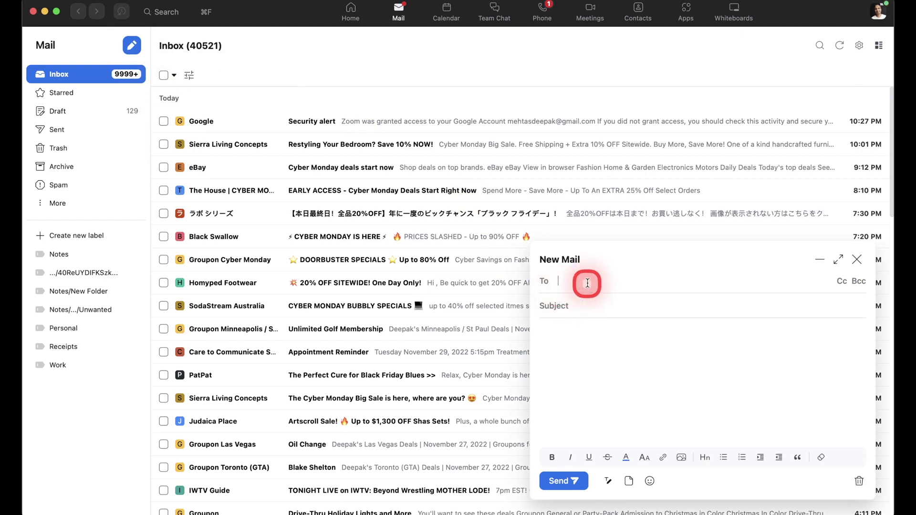
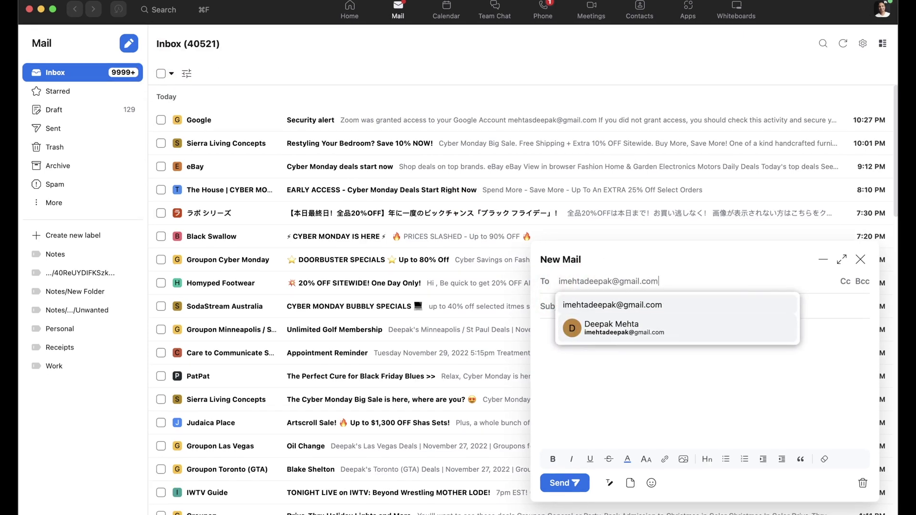
pyautogui.click(593, 329)
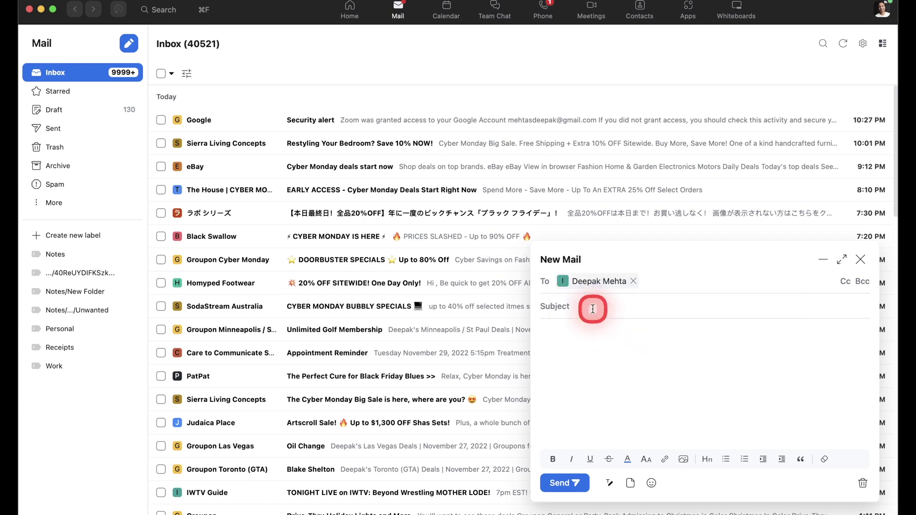
pyautogui.write('Hi')
pyautogui.click(589, 339)
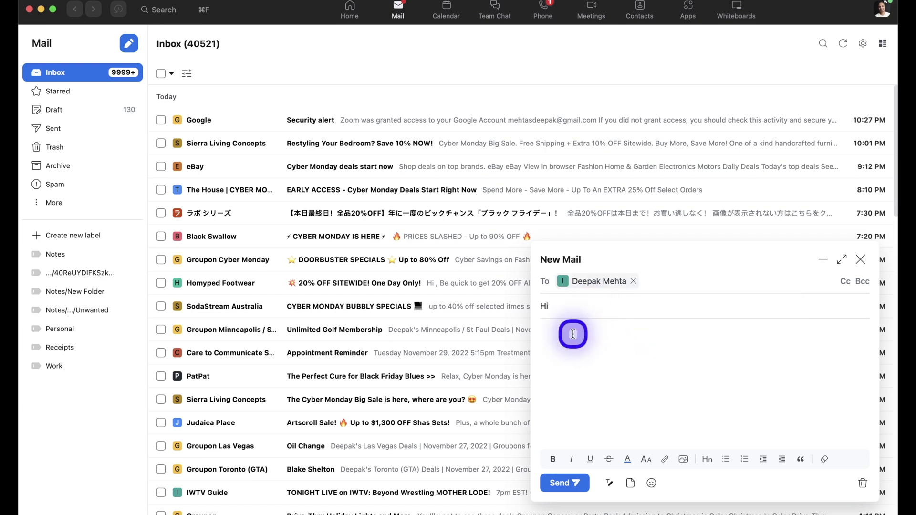
pyautogui.write('te')
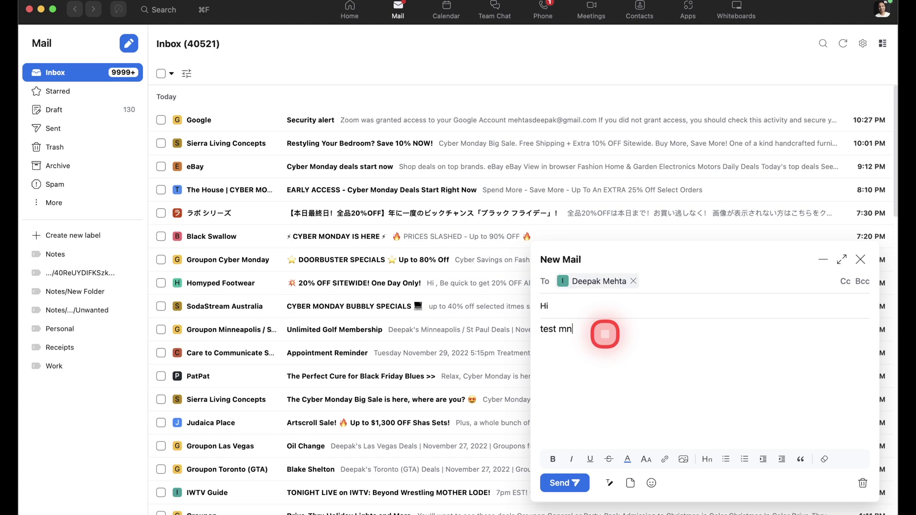
pyautogui.write('st msg')
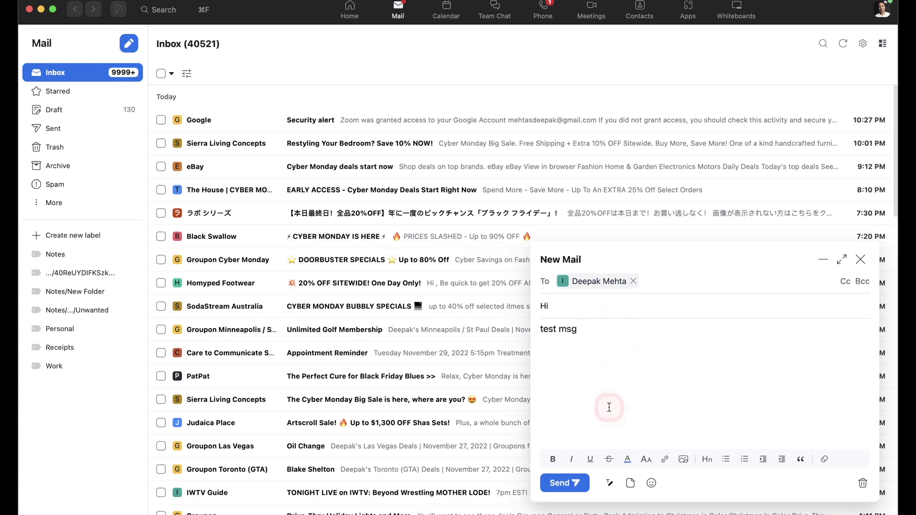
pyautogui.click(562, 481)
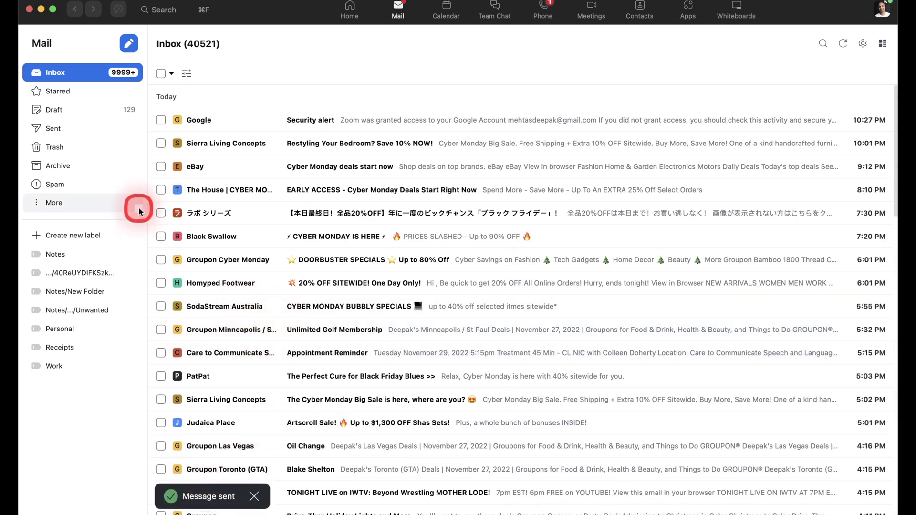
# - Confirm the 'Hi' message appears in the Sent folder, then go back to the inbox
pyautogui.click(71, 128)
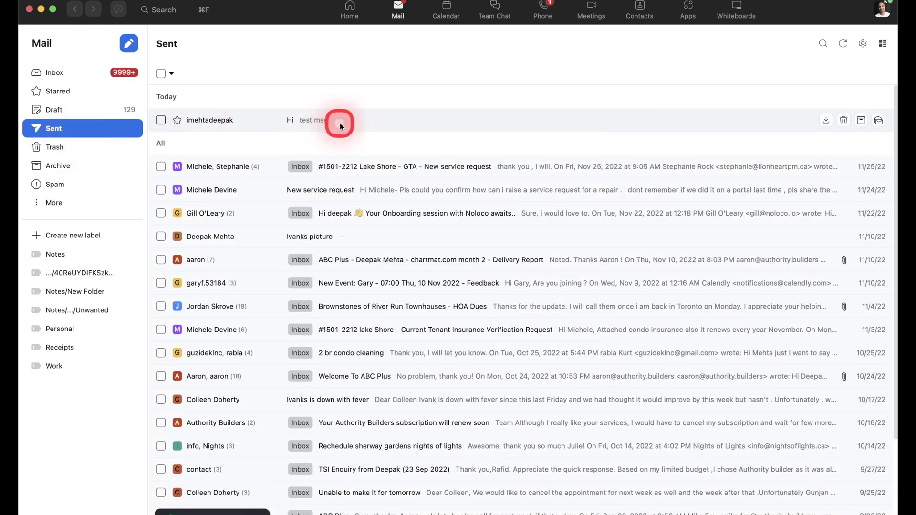
pyautogui.click(339, 122)
pyautogui.click(63, 76)
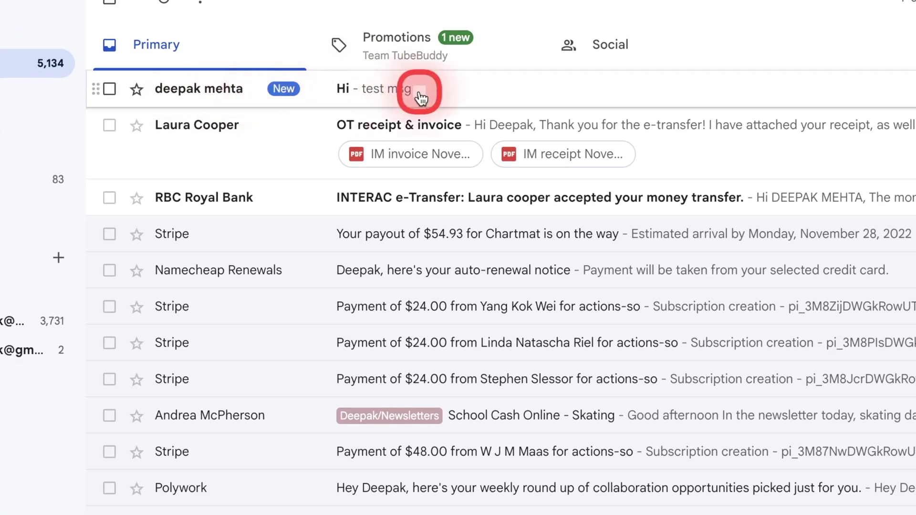
# - Open the 'Hi' test message received in the Gmail inbox
pyautogui.click(419, 93)
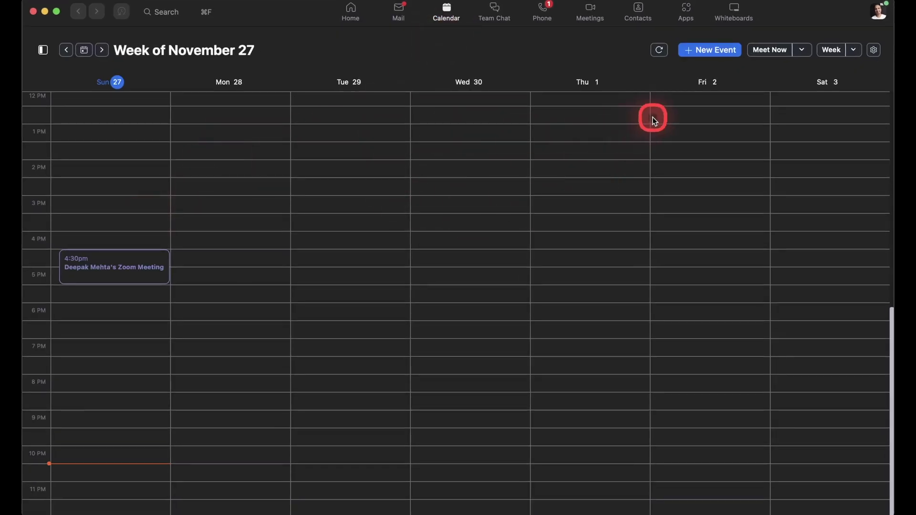
# - Create a Zoom meeting for Sunday Nov 27, 11 PM–12 AM, inviting the Gmail contact
pyautogui.click(723, 54)
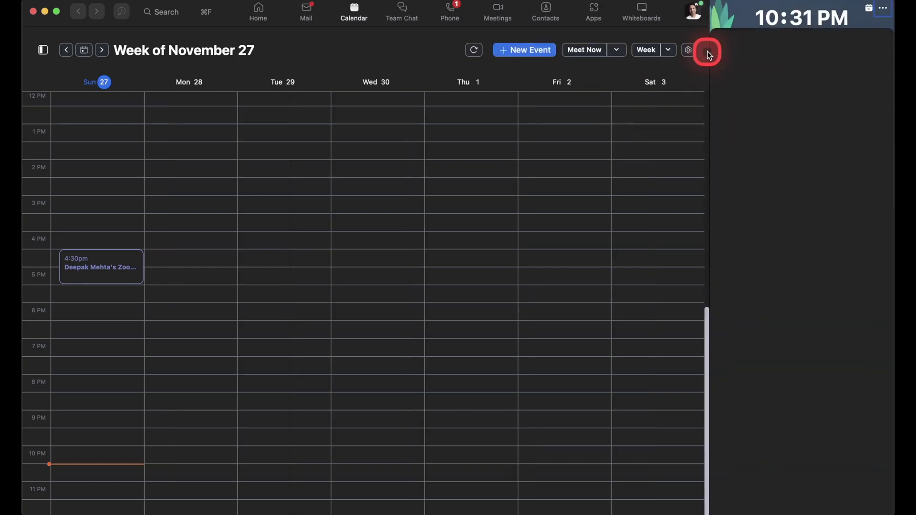
pyautogui.click(758, 114)
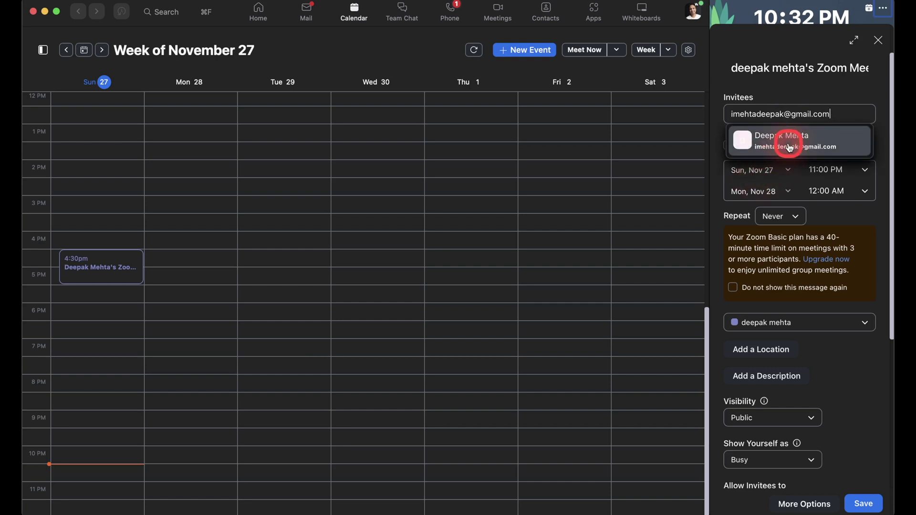
pyautogui.click(783, 145)
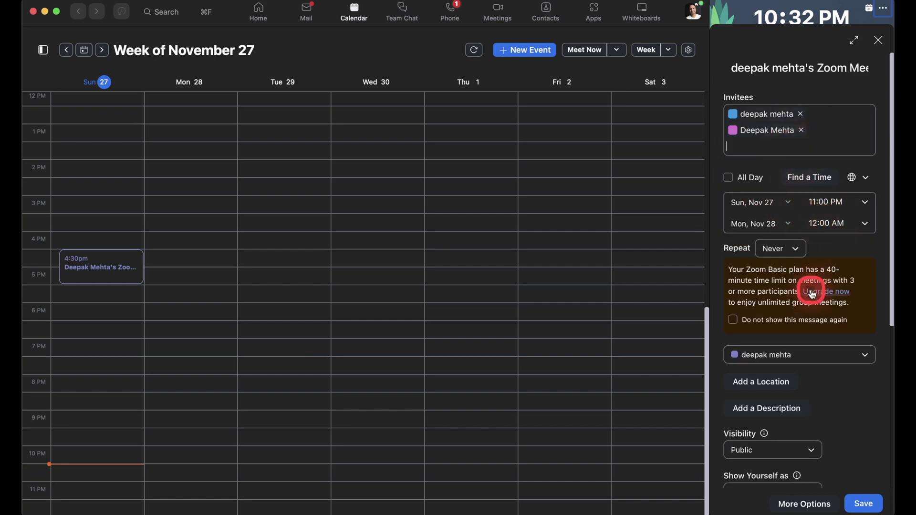
pyautogui.scroll(-2, 799, 355)
pyautogui.scroll(-2, 799, 354)
pyautogui.click(862, 505)
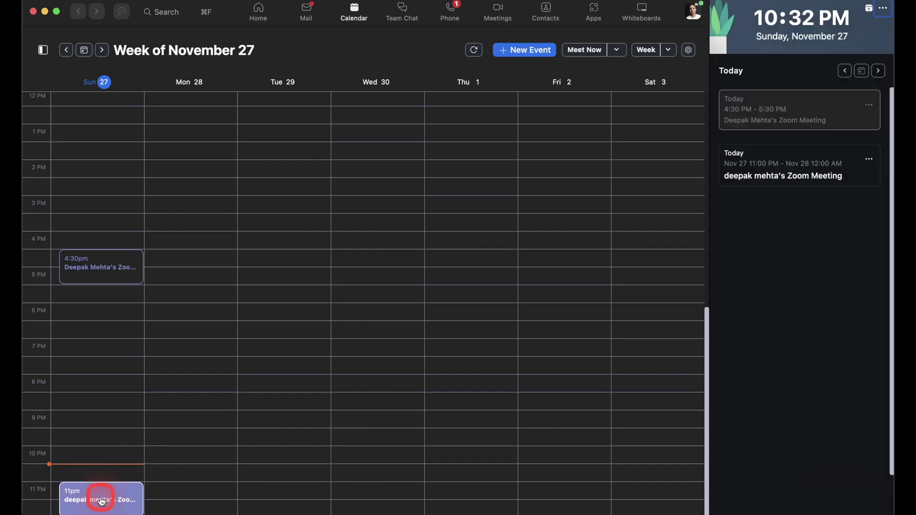
# - Hide the calendar side pane and widen the Zoom window across the screen
pyautogui.click(882, 12)
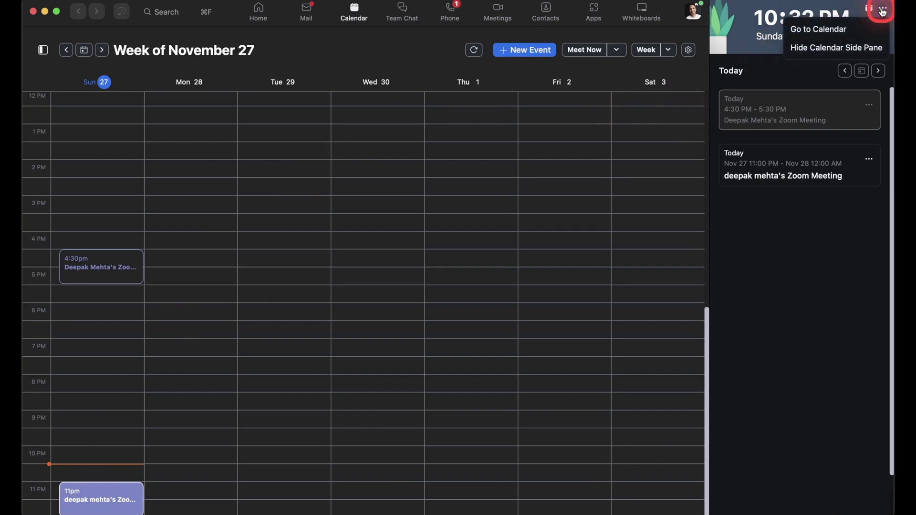
pyautogui.click(839, 48)
pyautogui.moveTo(705, 31); pyautogui.dragTo(895, 30)
pyautogui.click(350, 228)
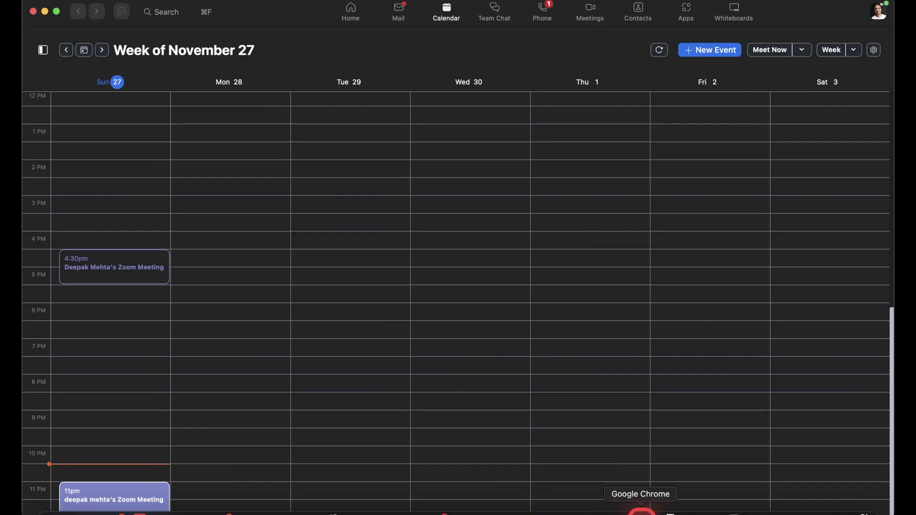
# - Confirm the 11 PM Sunday meeting's details in Google Calendar, then return to Zoom Mail
pyautogui.click(641, 505)
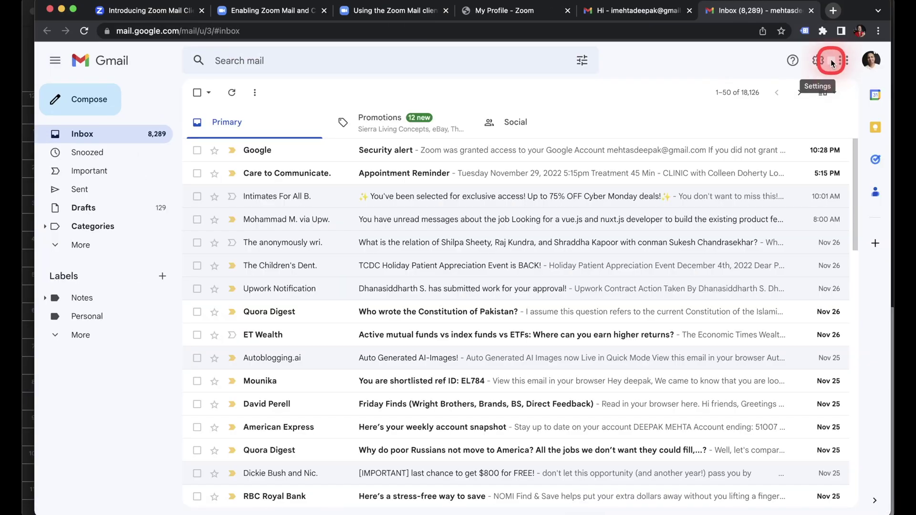
pyautogui.click(843, 60)
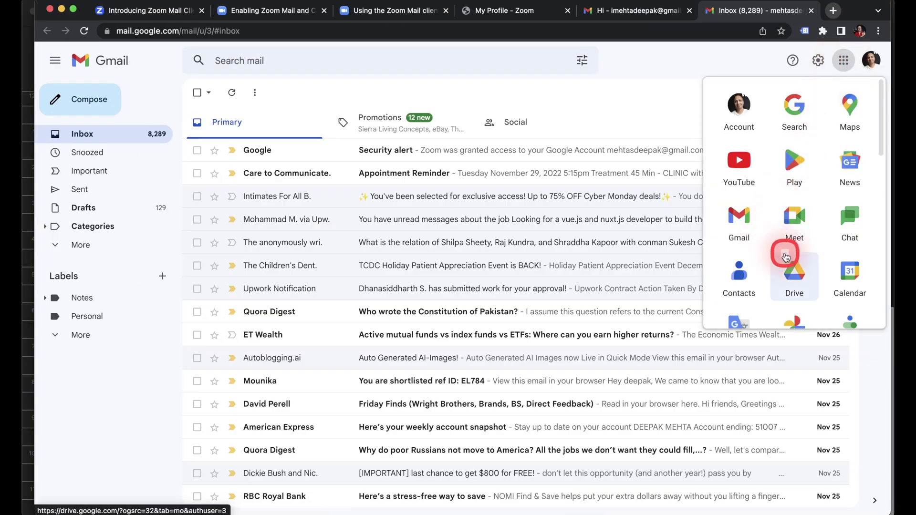
pyautogui.click(852, 276)
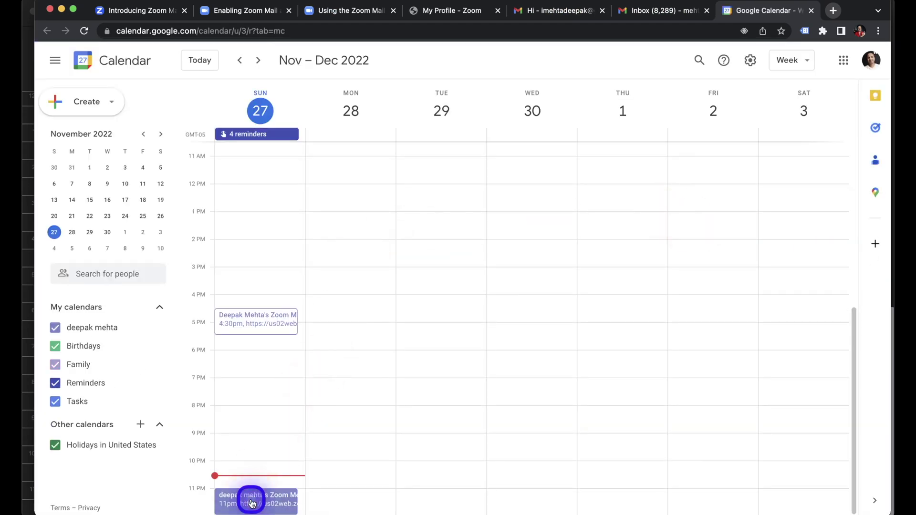
pyautogui.click(251, 501)
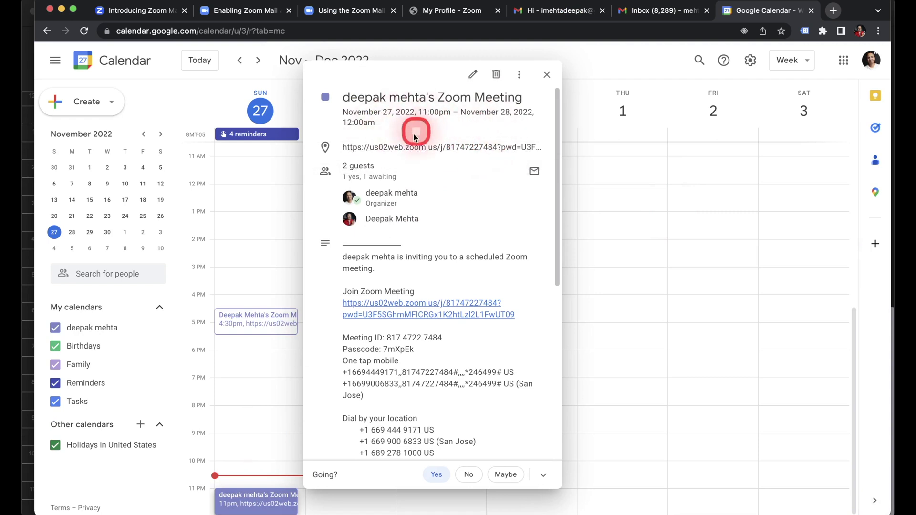
pyautogui.click(405, 36)
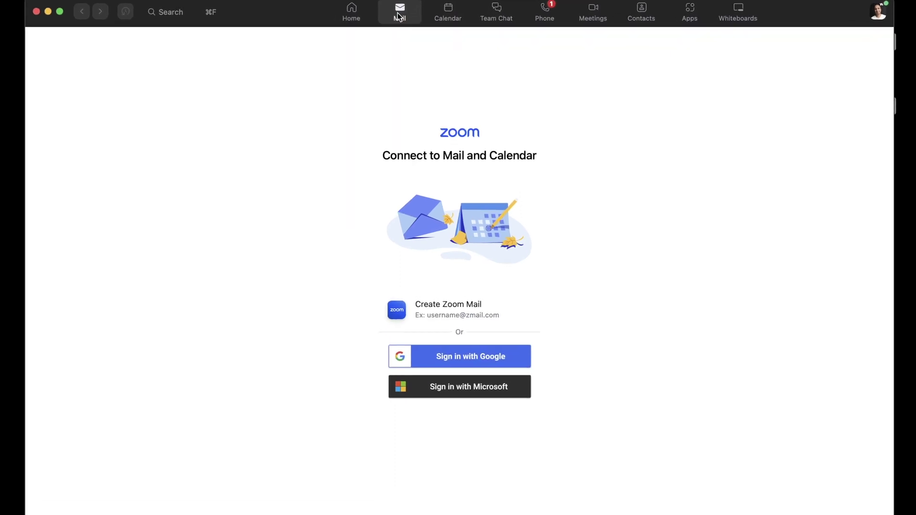
pyautogui.click(489, 343)
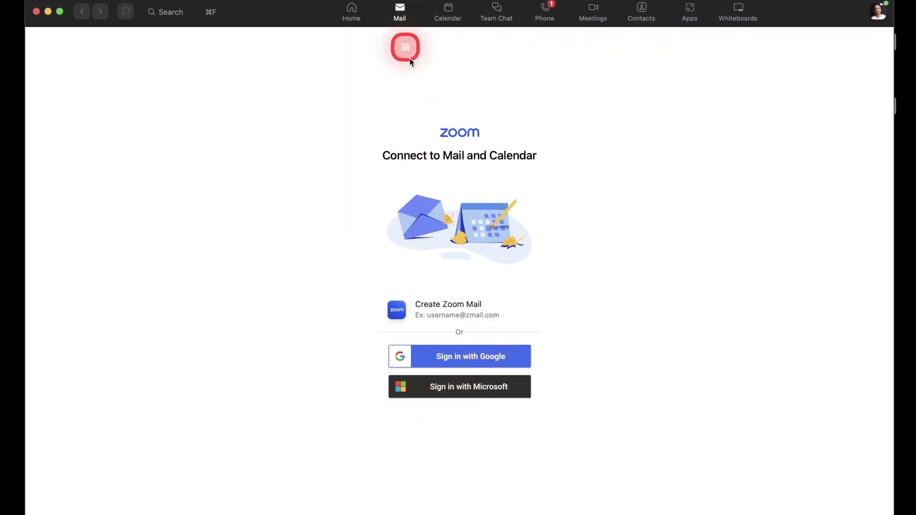
# - Choose Office 365 over Exchange as the Microsoft calendar service and continue to its permissions
pyautogui.click(465, 387)
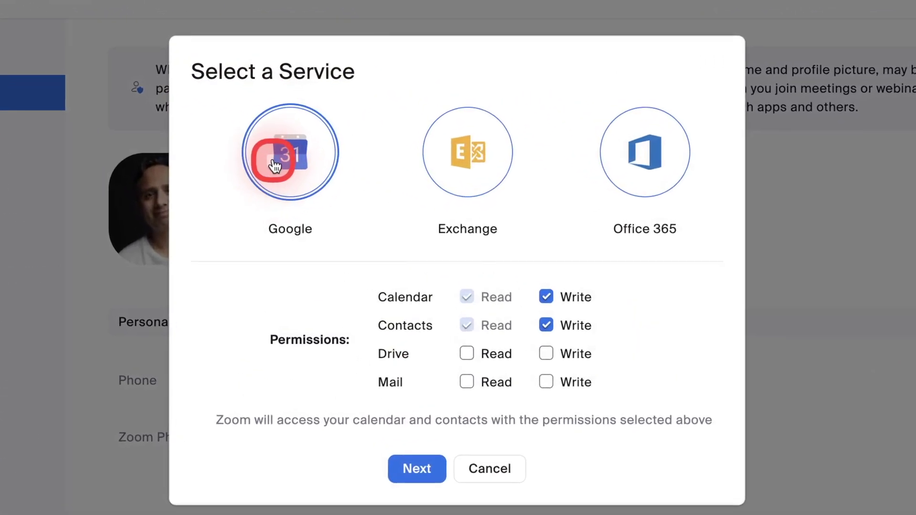
pyautogui.click(659, 167)
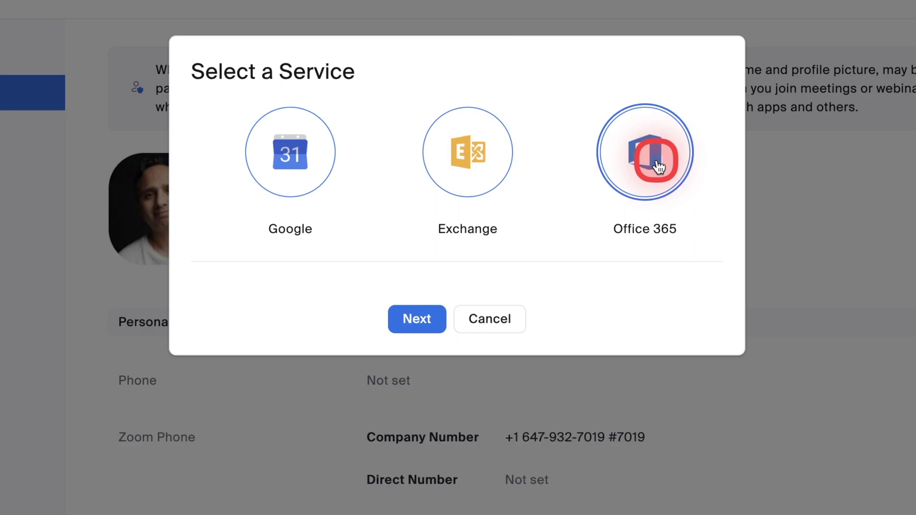
pyautogui.click(480, 159)
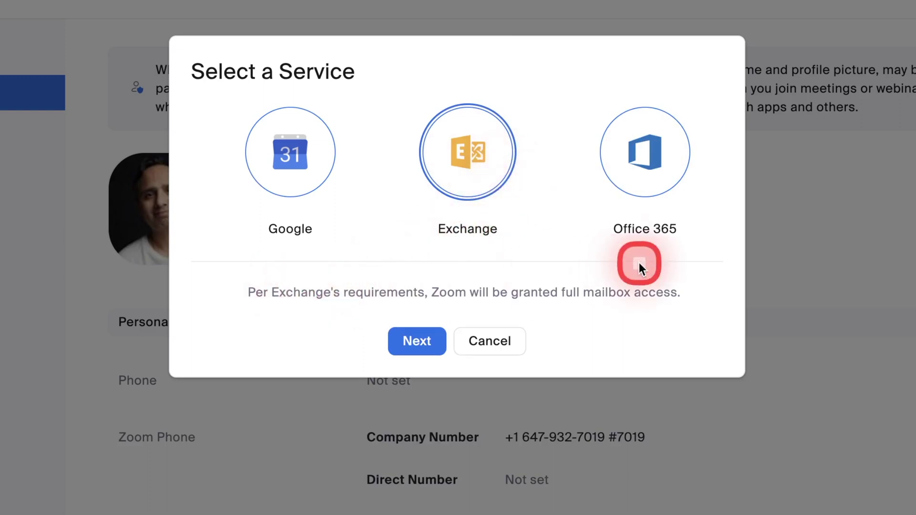
pyautogui.click(649, 174)
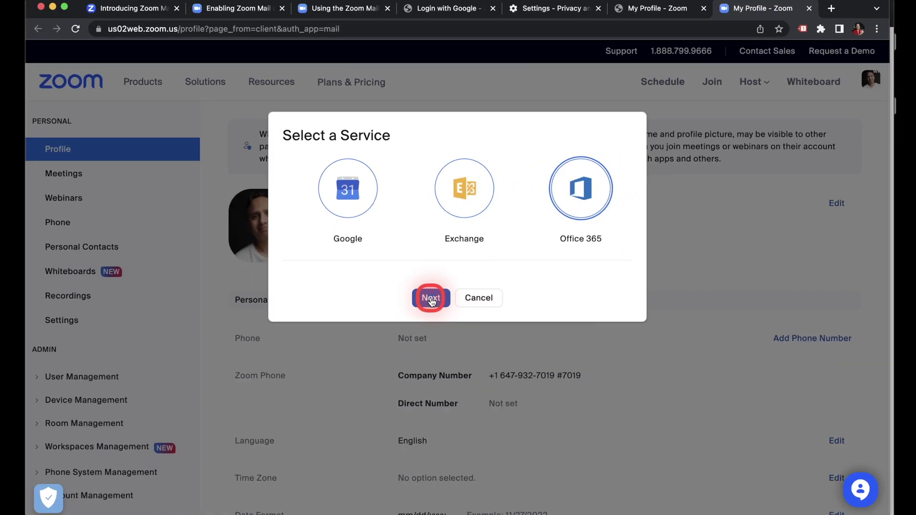
pyautogui.click(431, 299)
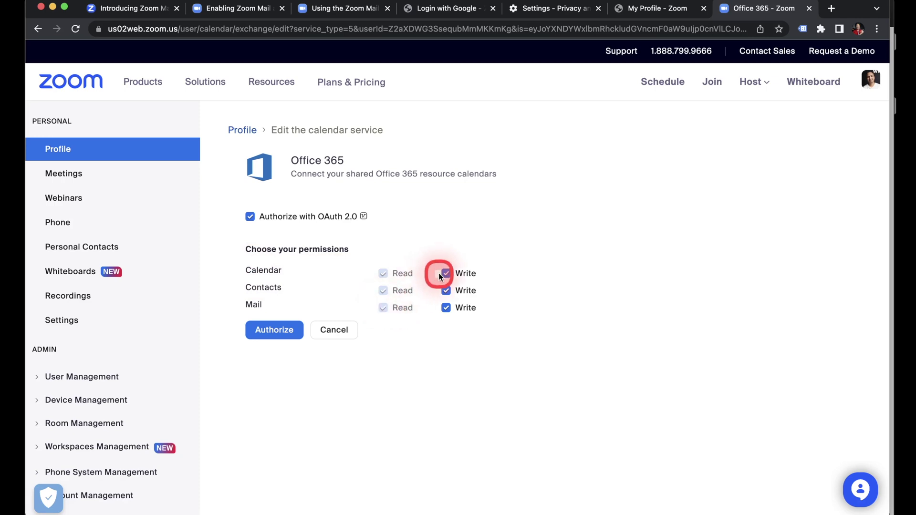
# - Sign in to the Microsoft account and accept Zoom's permissions with organization-wide consent
pyautogui.click(270, 330)
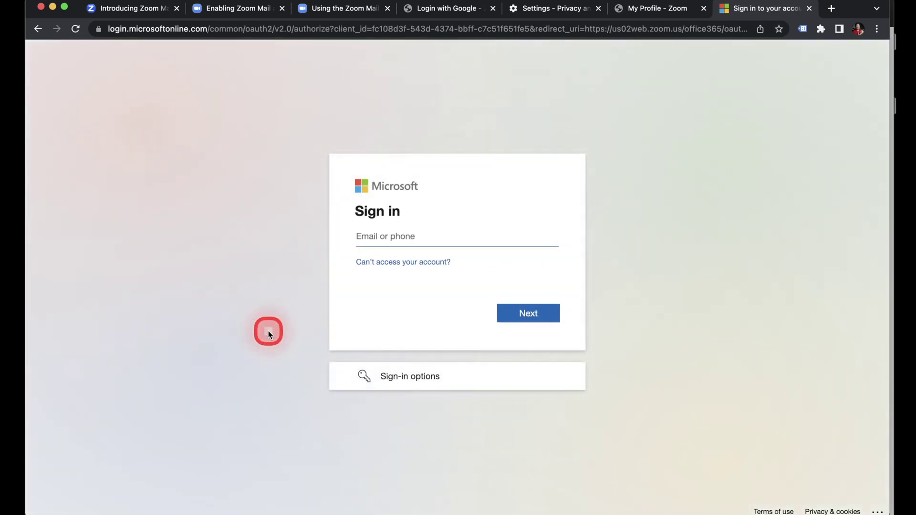
pyautogui.click(419, 237)
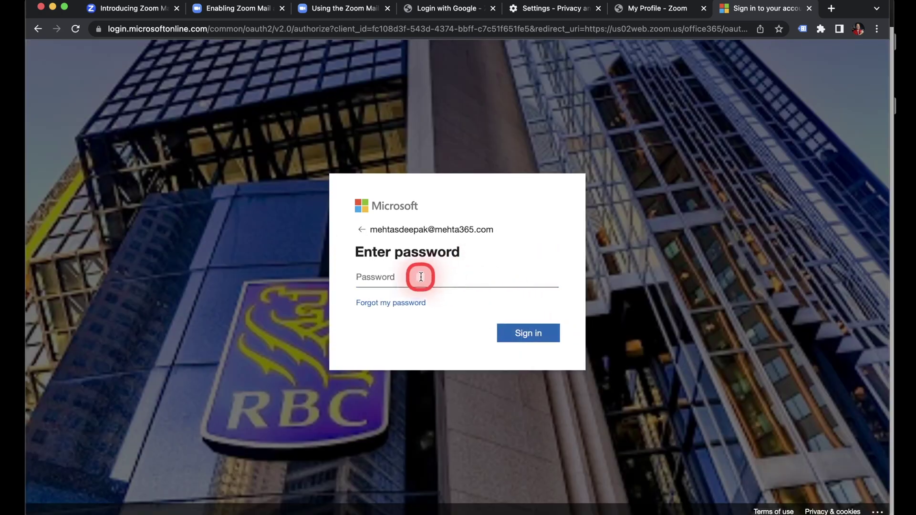
pyautogui.write('•')
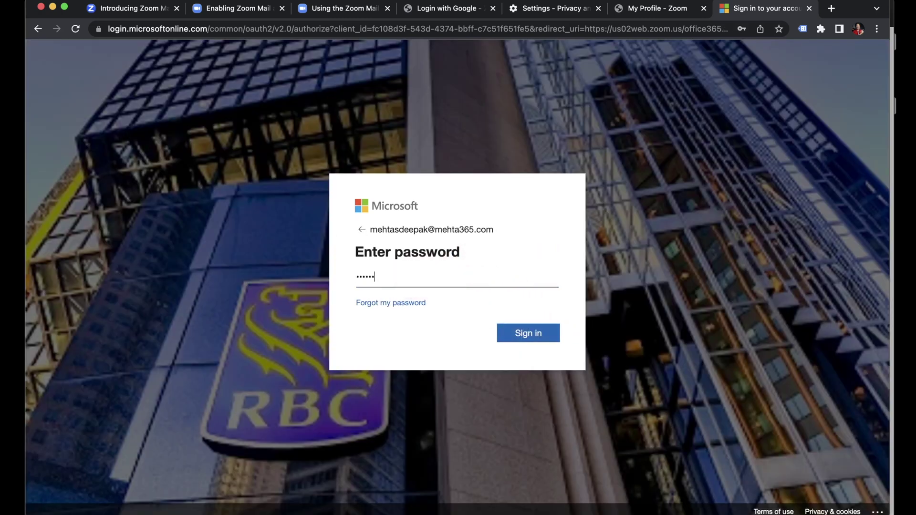
pyautogui.click(524, 334)
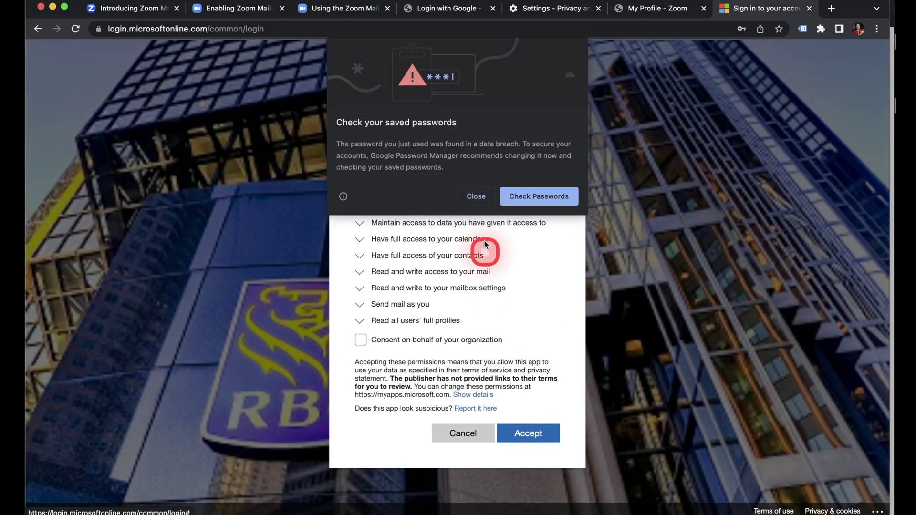
pyautogui.click(477, 196)
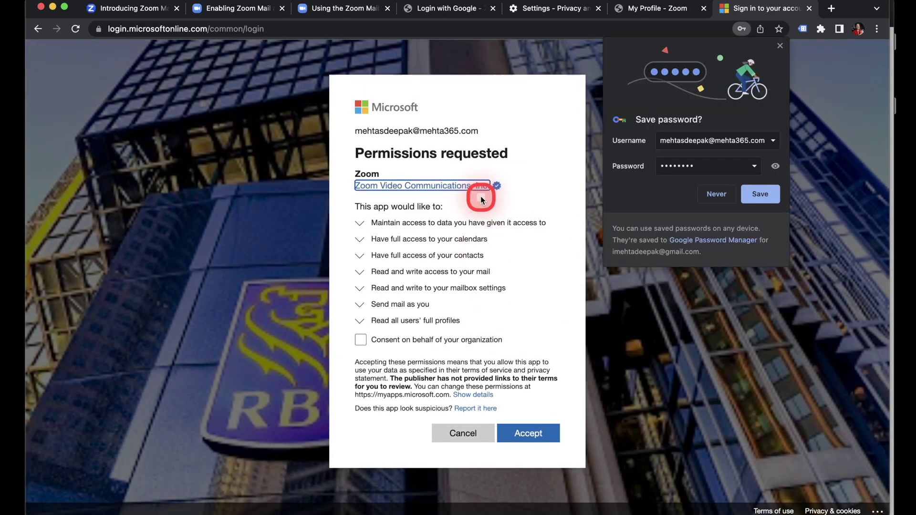
pyautogui.click(718, 195)
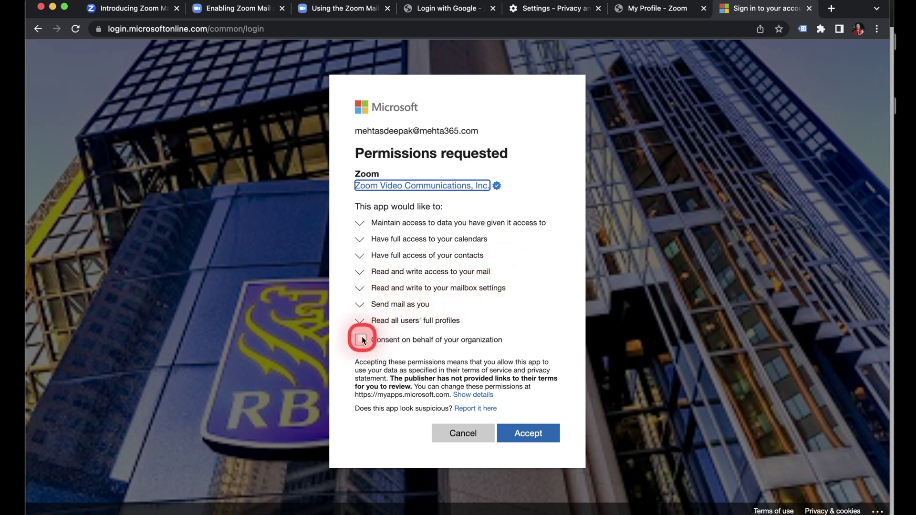
pyautogui.click(362, 340)
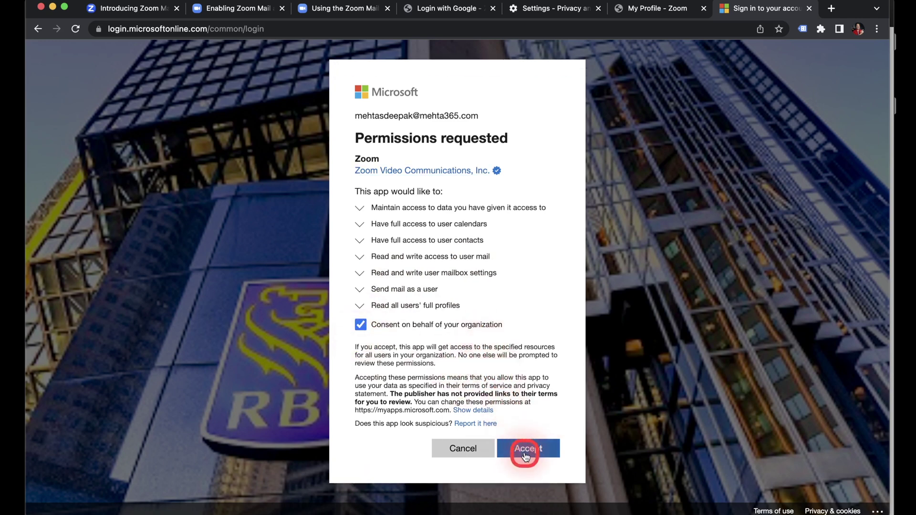
pyautogui.click(531, 453)
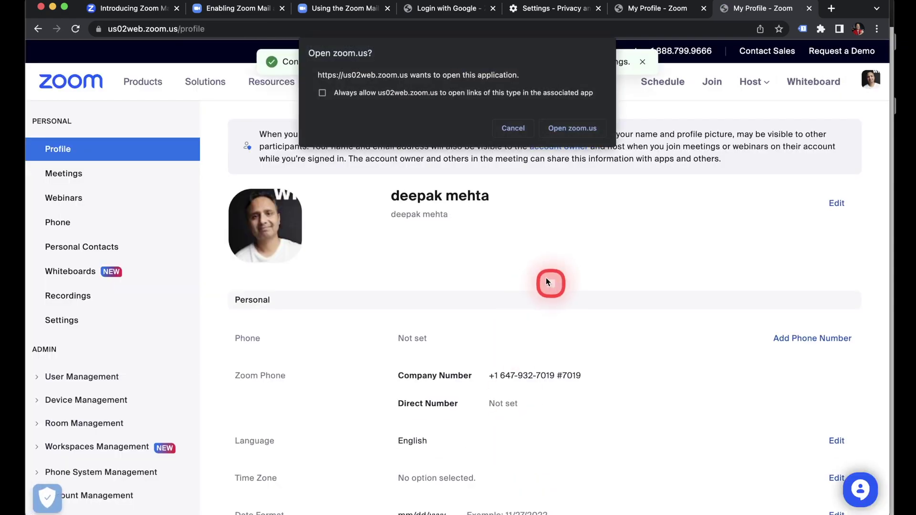
# - Open the Zoom app and toggle the inbox between split reading view and full-width list
pyautogui.click(568, 129)
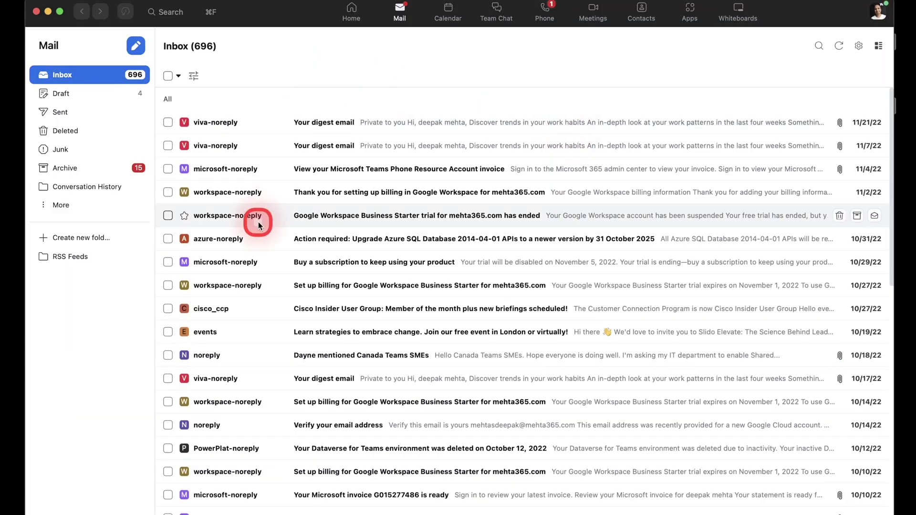
pyautogui.scroll(-3, 246, 269)
pyautogui.scroll(3, 247, 269)
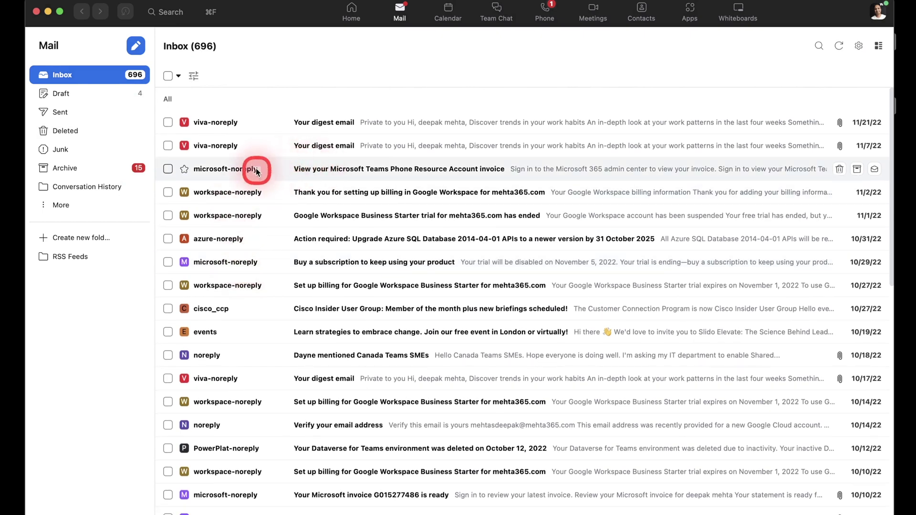
pyautogui.click(879, 47)
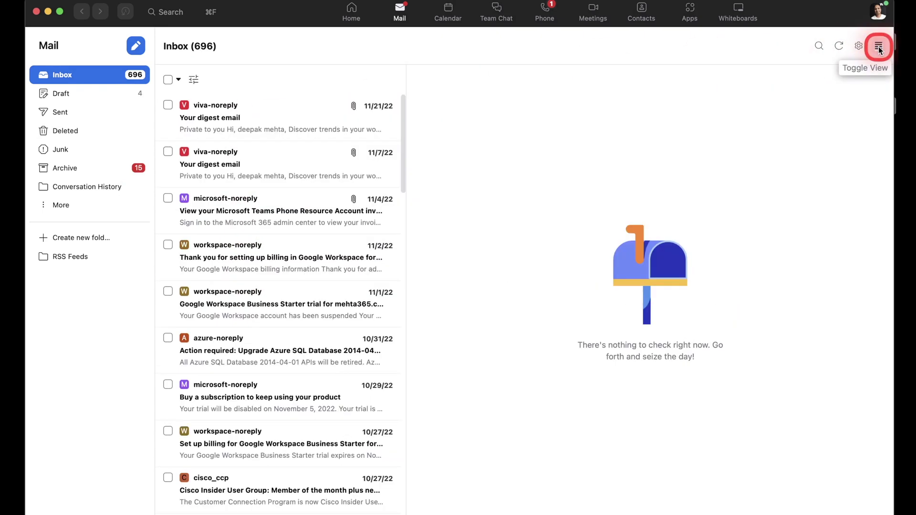
pyautogui.click(879, 47)
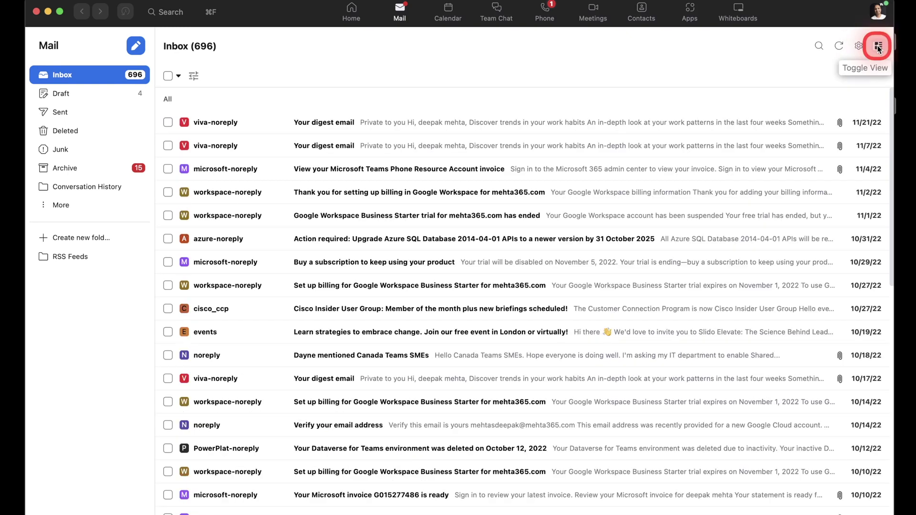
pyautogui.scroll(-3, 311, 272)
pyautogui.scroll(3, 311, 272)
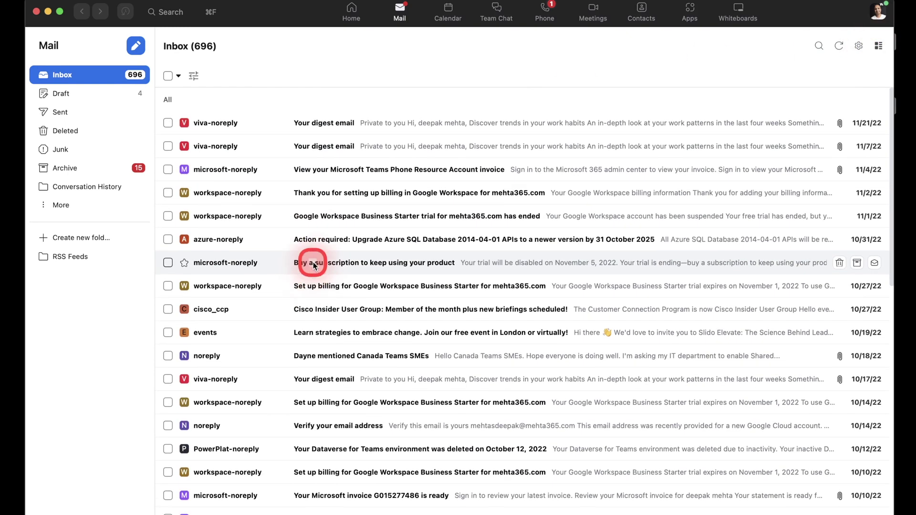
# - Open Mail preferences and review the connected Office 365 account's email settings
pyautogui.click(858, 46)
pyautogui.click(814, 70)
pyautogui.moveTo(360, 106); pyautogui.dragTo(232, 102)
pyautogui.scroll(-3, 308, 147)
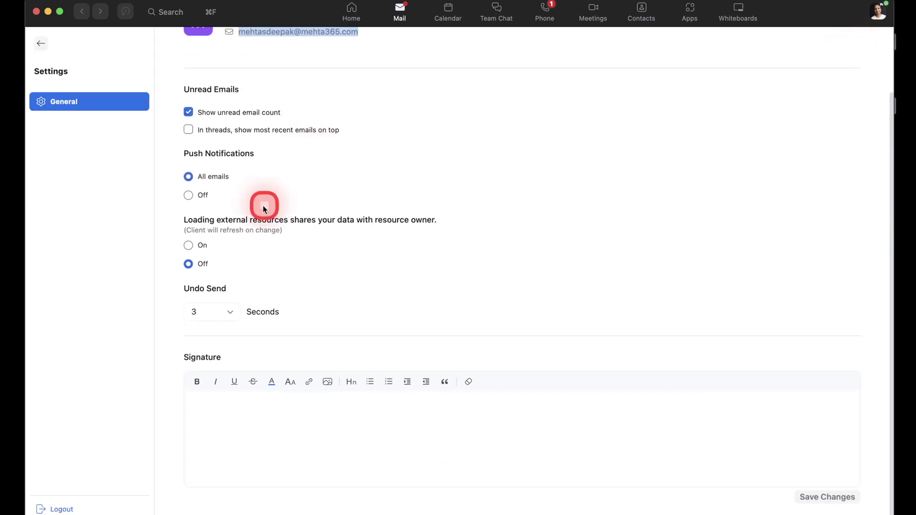
pyautogui.scroll(3, 224, 411)
# - Review the Office 365 calendar week of November 27, then return to the Mail inbox
pyautogui.click(55, 51)
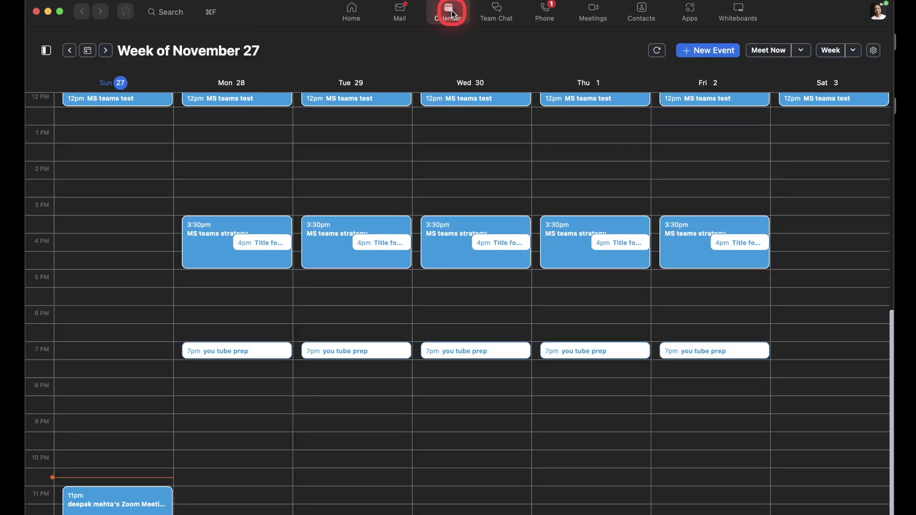
pyautogui.scroll(8, 247, 243)
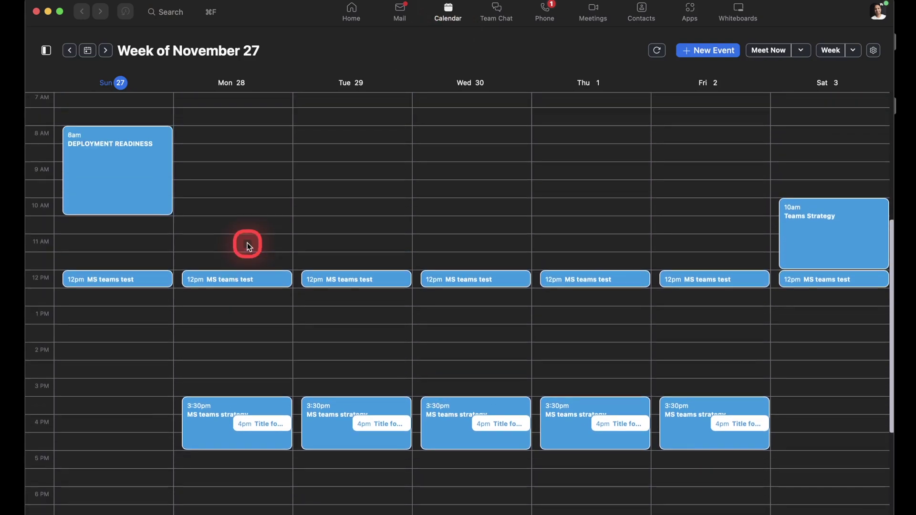
pyautogui.scroll(1, 247, 243)
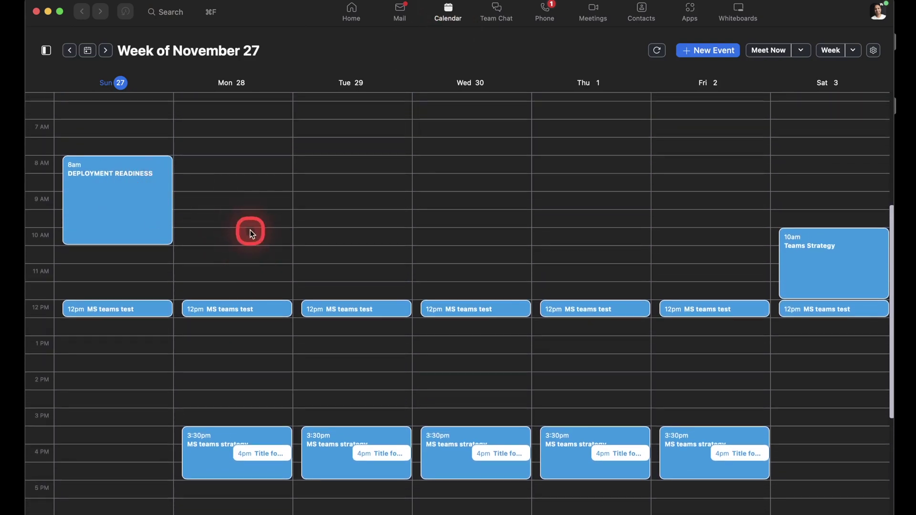
pyautogui.scroll(-10, 367, 287)
pyautogui.scroll(8, 366, 287)
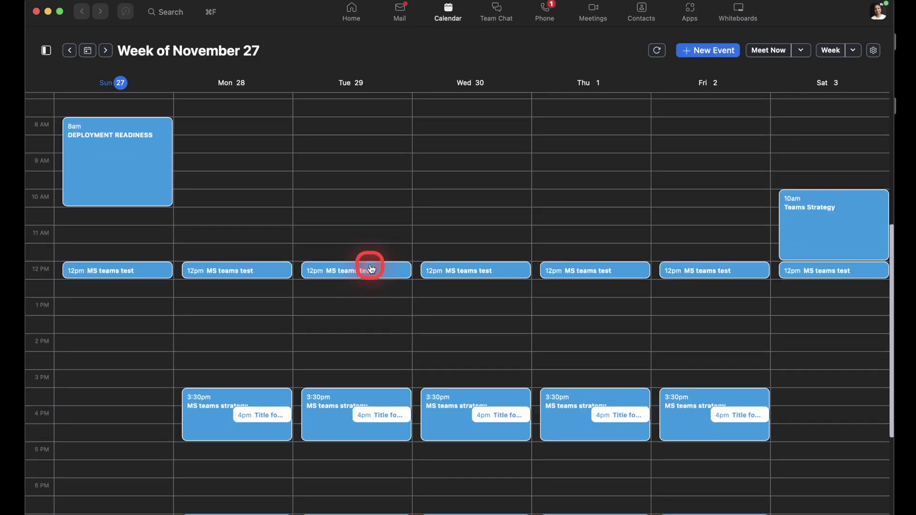
pyautogui.scroll(-5, 371, 269)
pyautogui.click(400, 12)
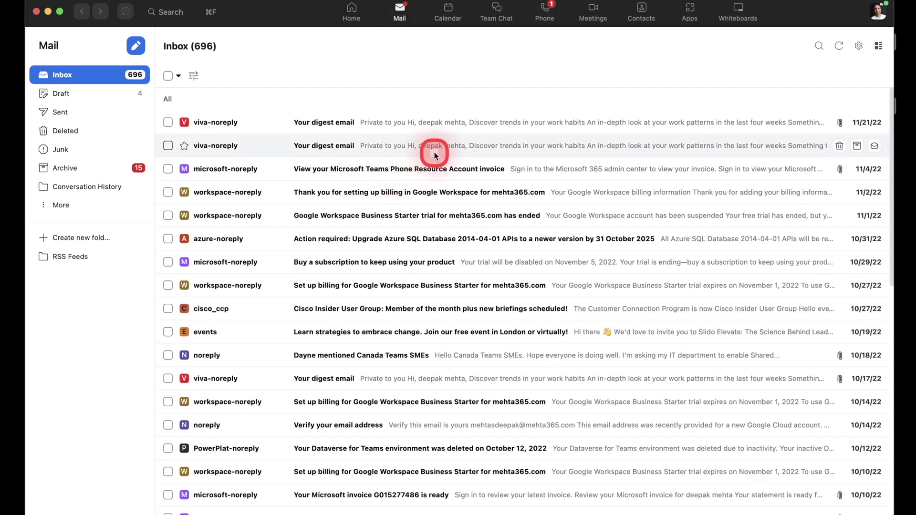
# - Cycle through Team Chat, Phone, Meetings and Mail, ending on the November 27 calendar week
pyautogui.click(496, 12)
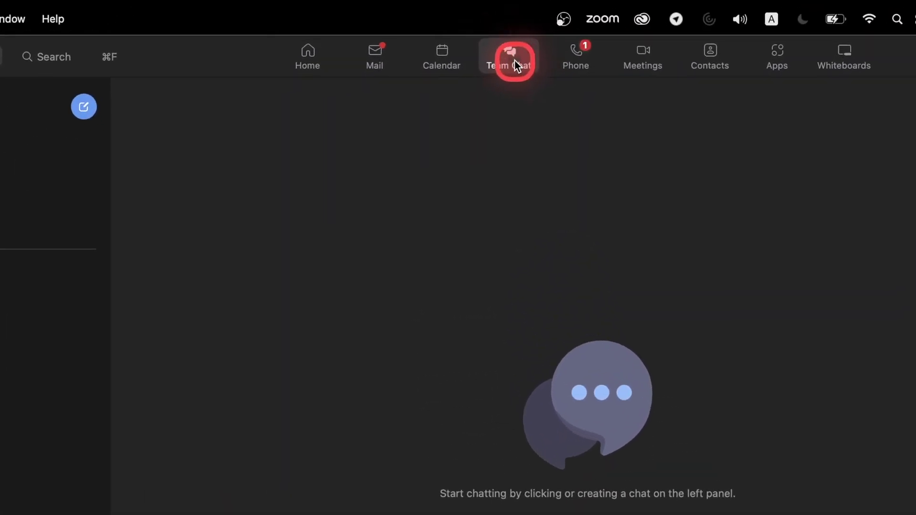
pyautogui.click(579, 53)
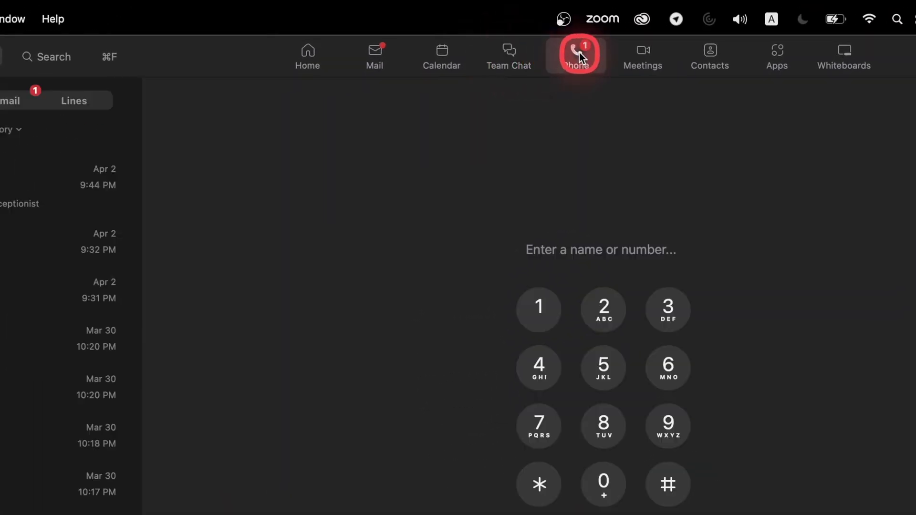
pyautogui.click(644, 53)
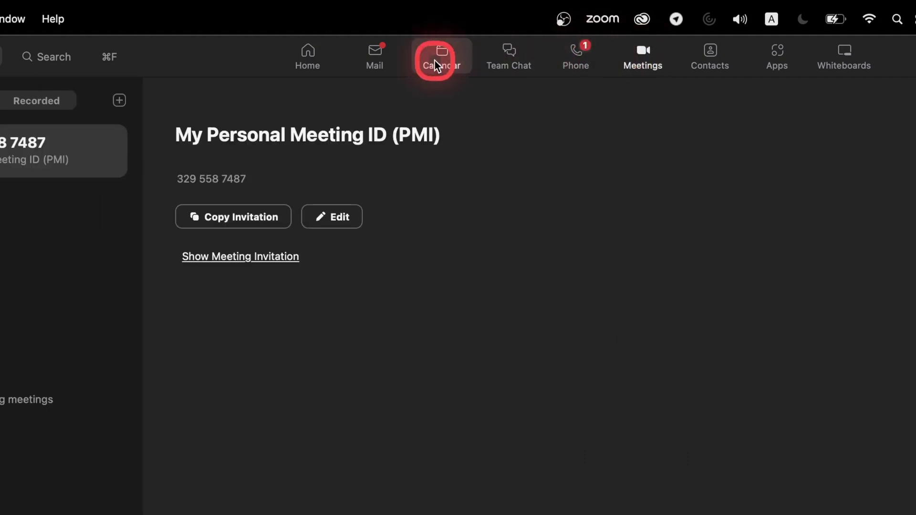
pyautogui.click(371, 65)
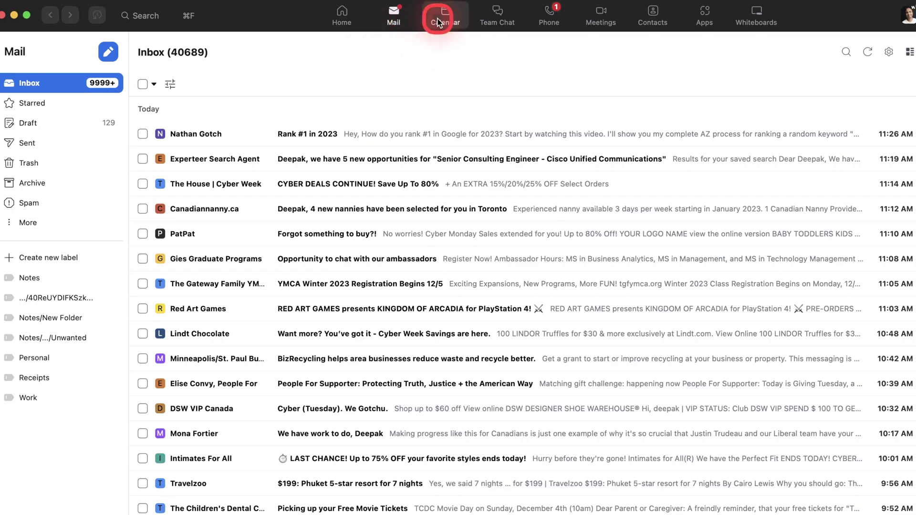
pyautogui.click(435, 20)
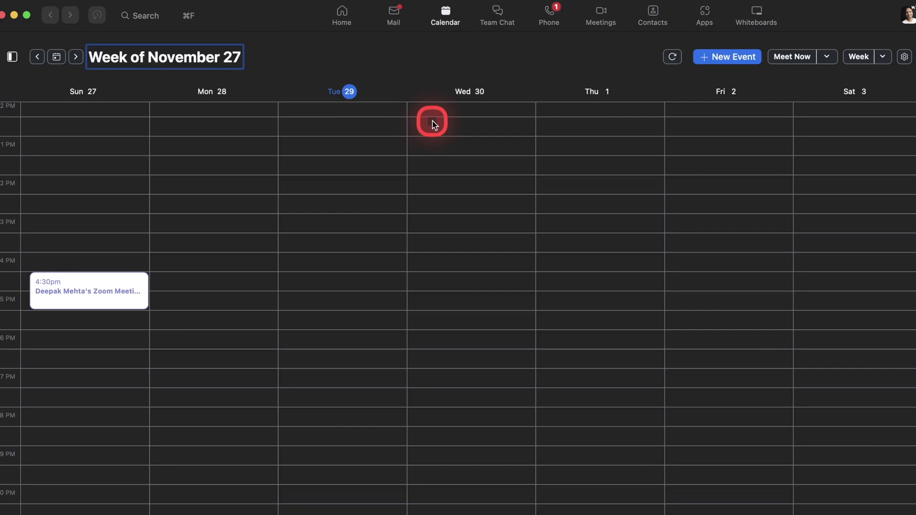